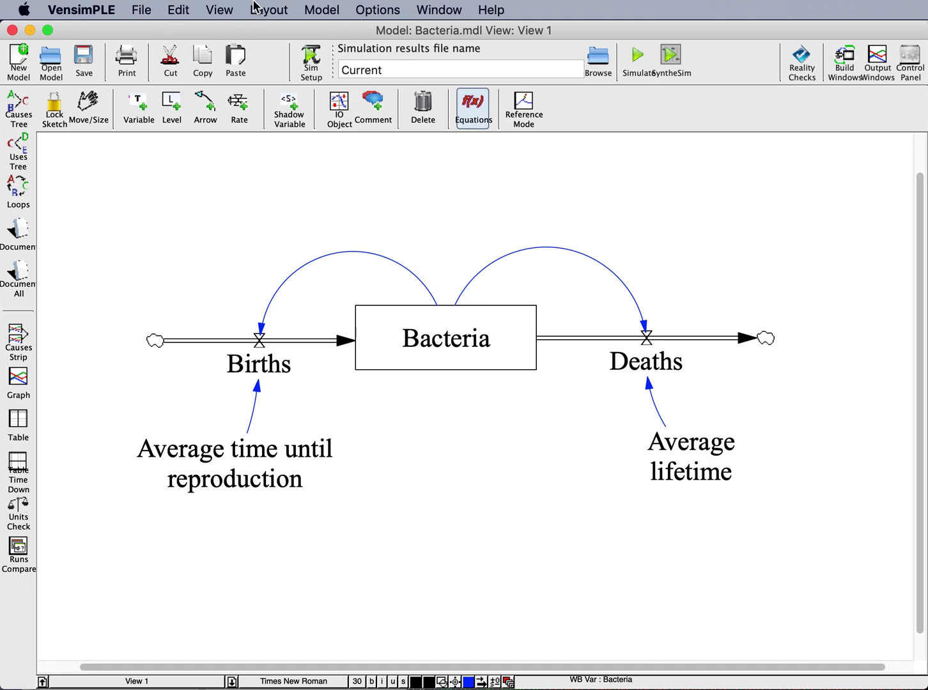
Step: In Model Settings' Time Bounds, keep Minute as the time unit and close the dialog
left_click(321, 9)
left_click(343, 31)
left_click_drag(345, 40, 445, 72)
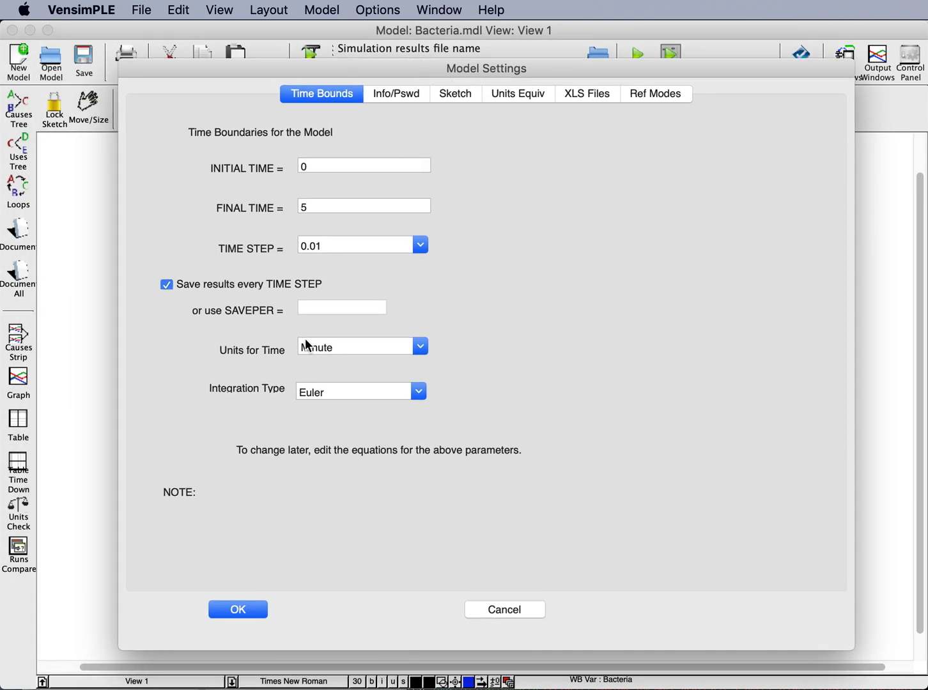
left_click(428, 345)
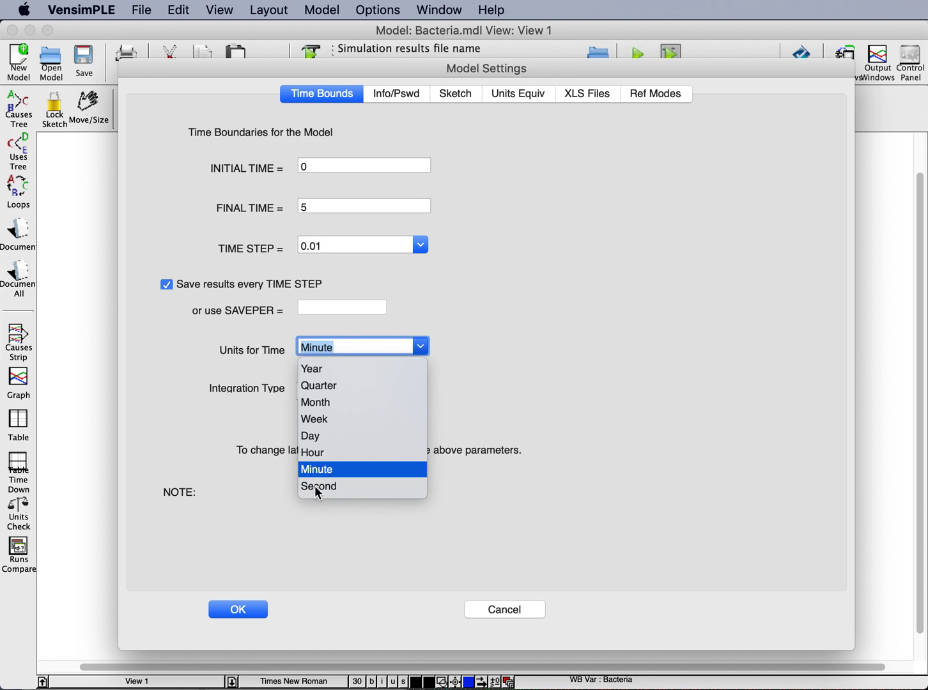
left_click(332, 470)
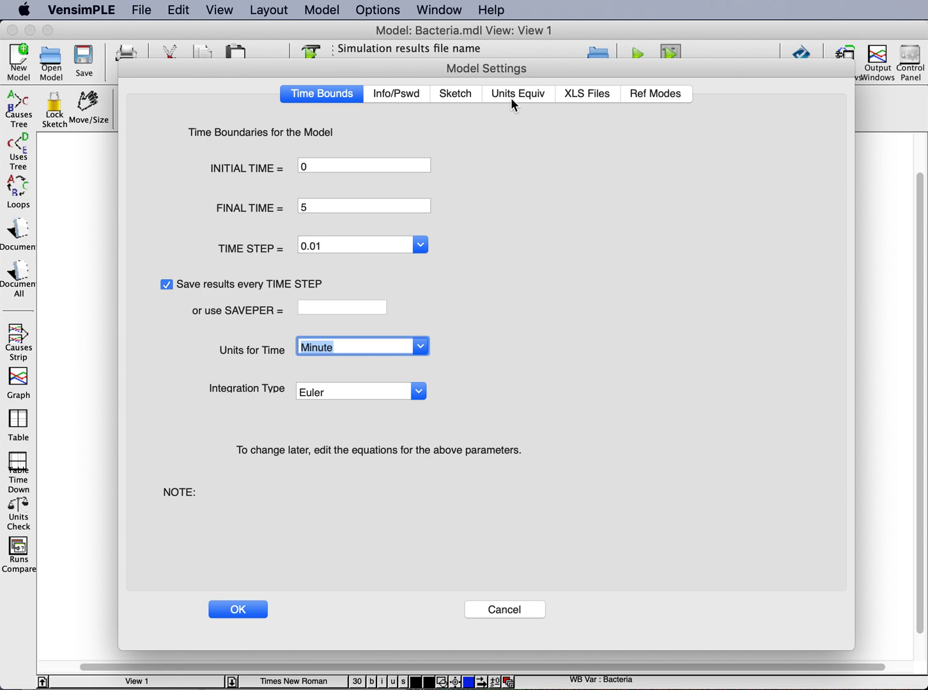
left_click(225, 613)
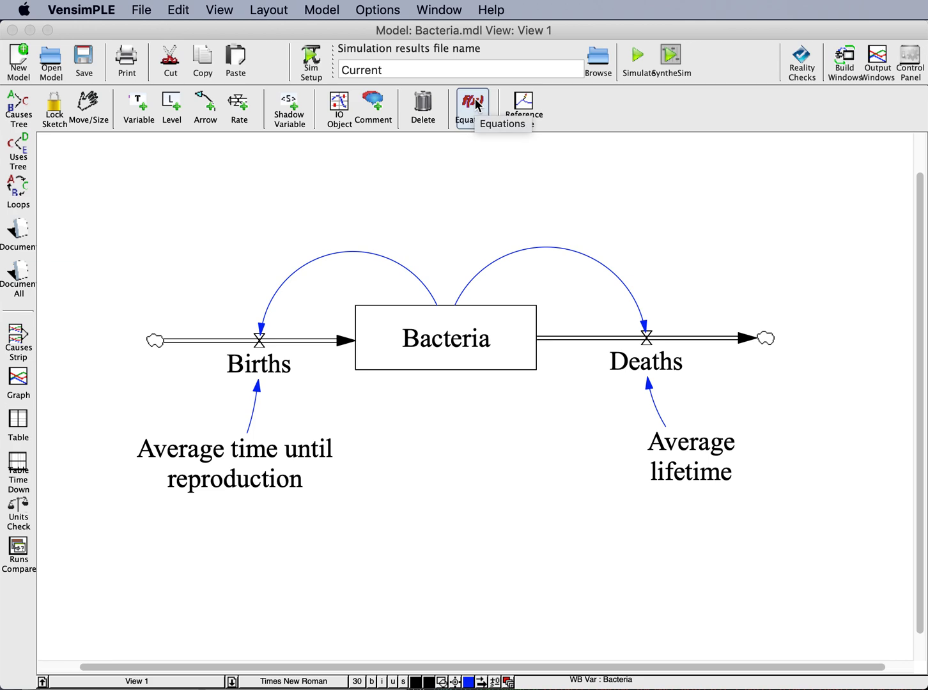
Step: Set Average time until reproduction's units to Minute from the units list
left_click(251, 457)
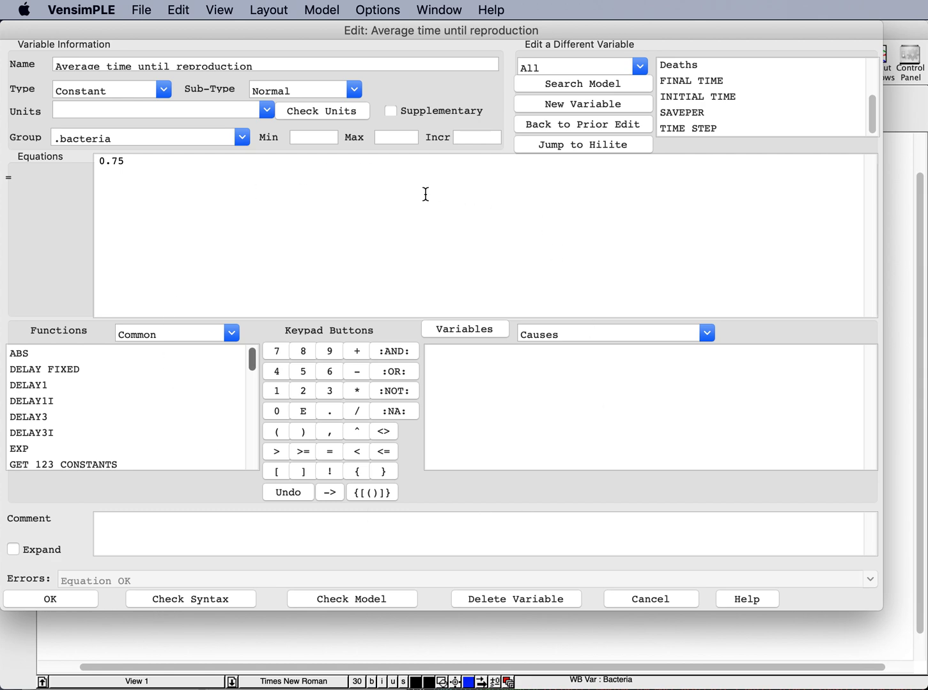
left_click(267, 111)
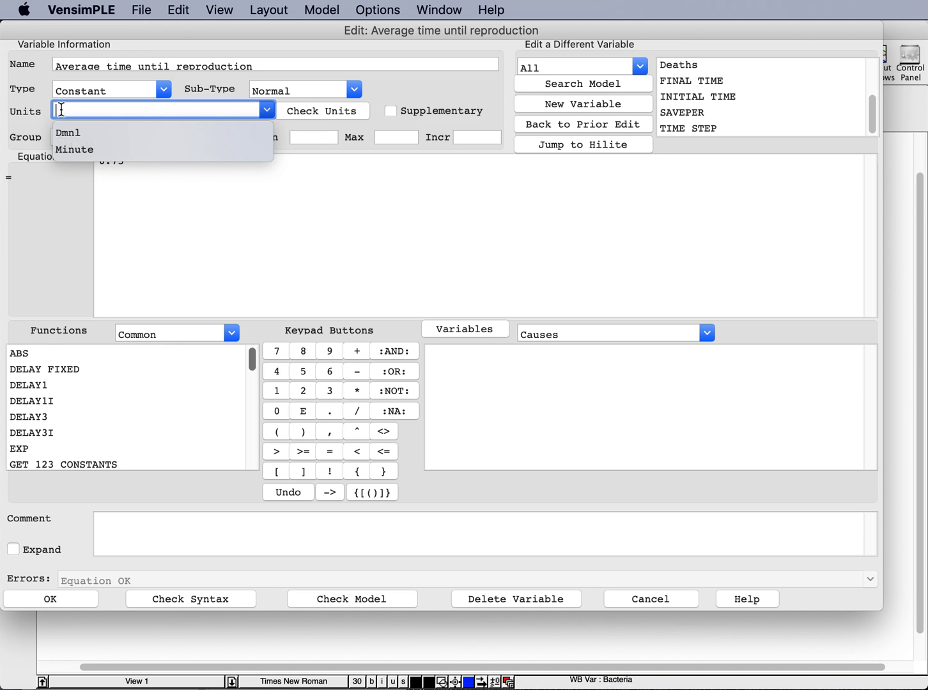
left_click(84, 149)
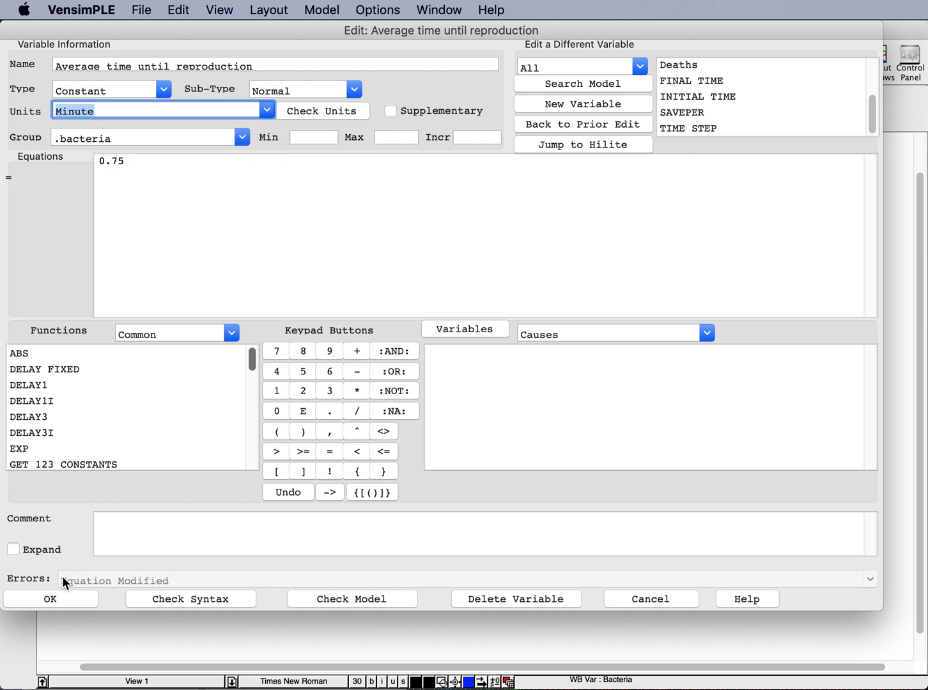
left_click(50, 599)
Step: Type Minute as the units of Average lifetime
left_click(658, 485)
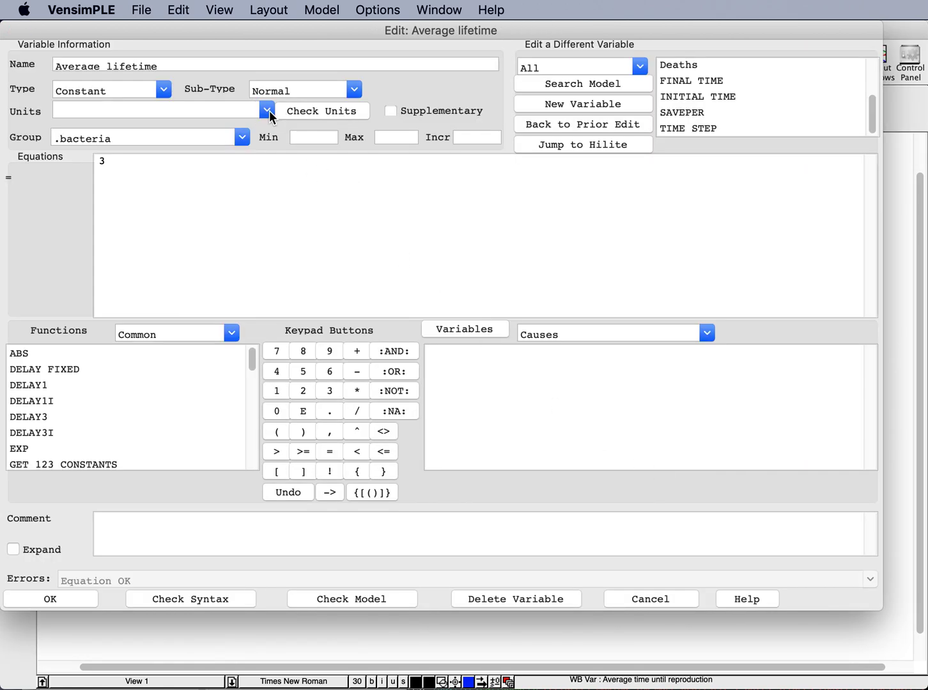
left_click(268, 111)
left_click(267, 110)
left_click(268, 110)
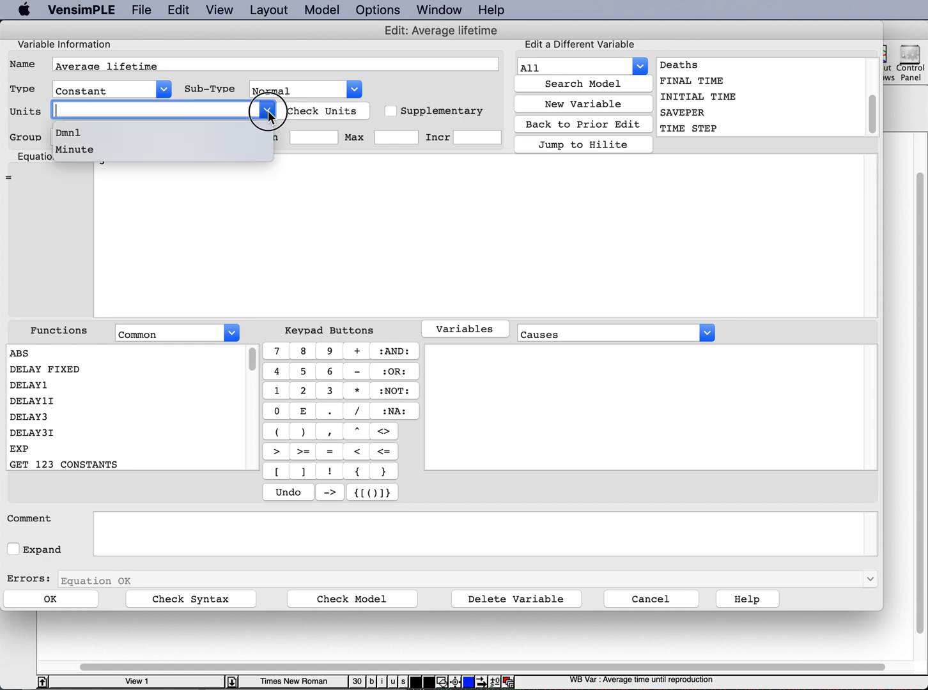
left_click(267, 110)
type("Minute")
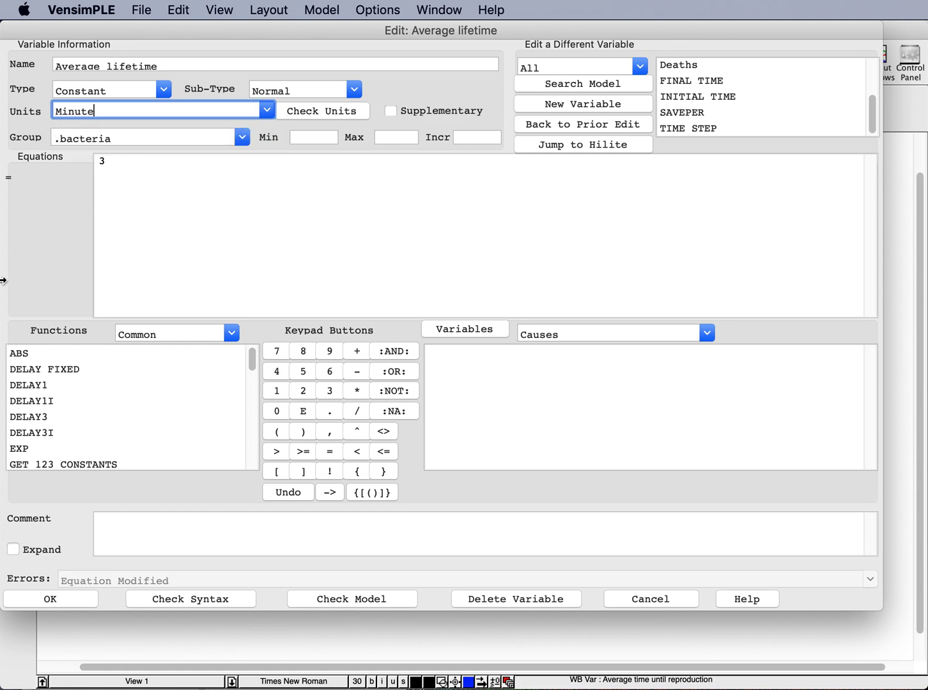
left_click(62, 599)
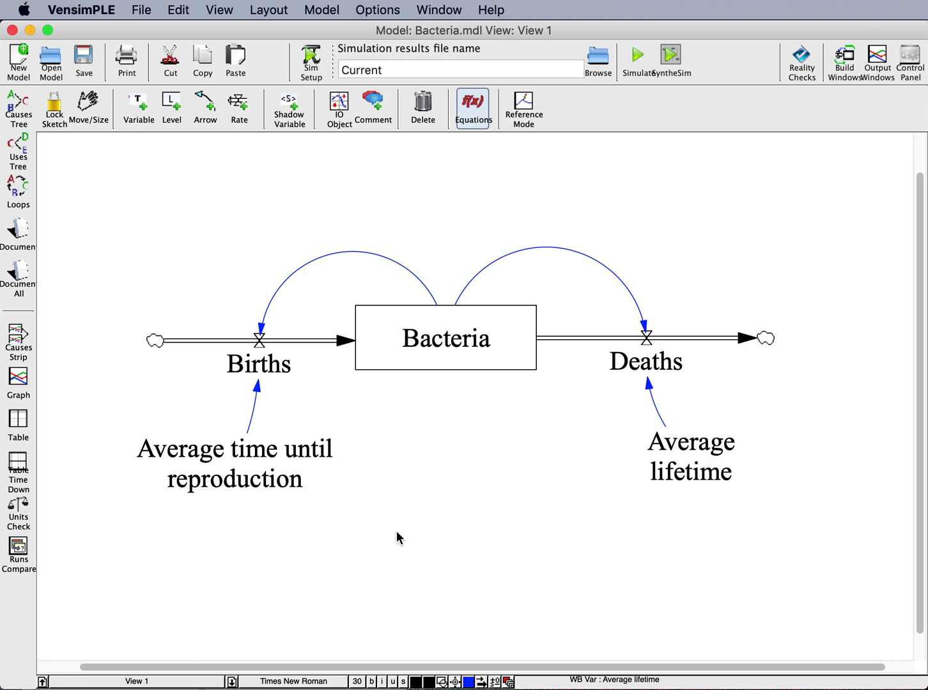
Step: Change Average lifetime's units from Minute to Minutes, running Check Units along the way
left_click(699, 469)
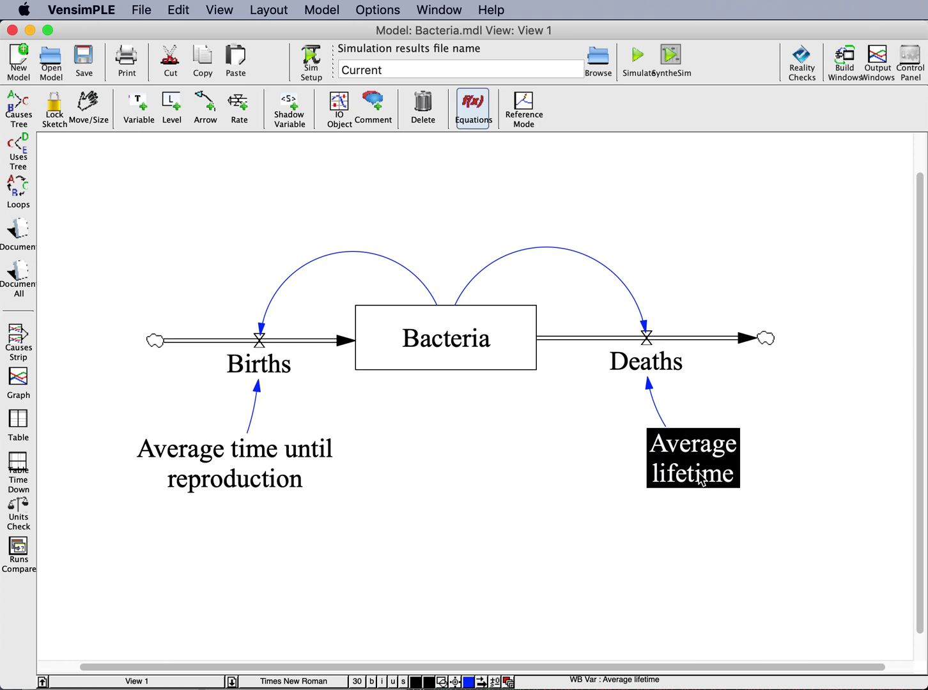
left_click(105, 108)
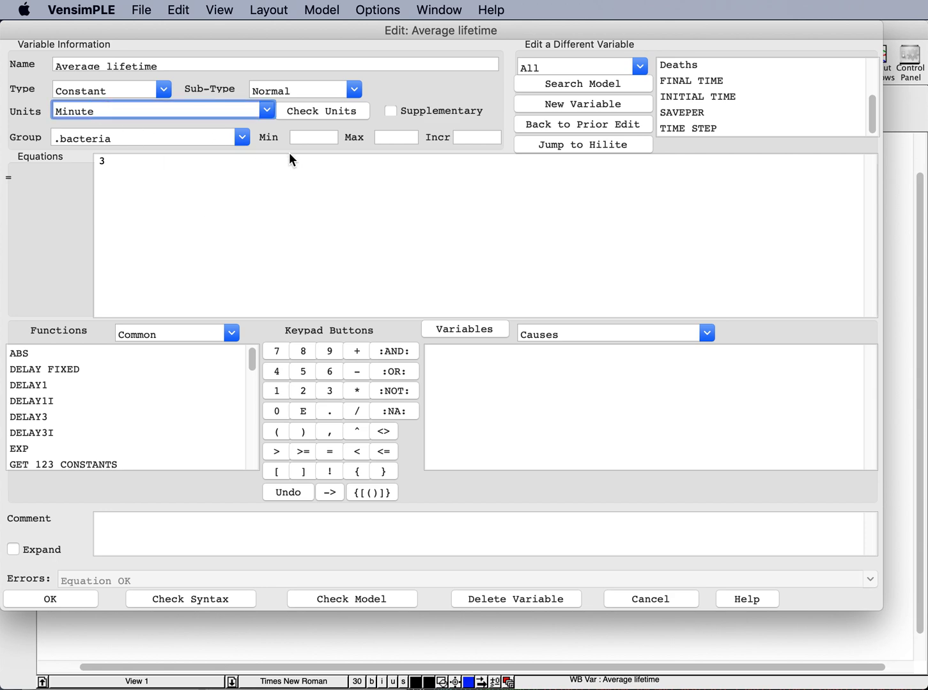
type("s")
left_click(363, 111)
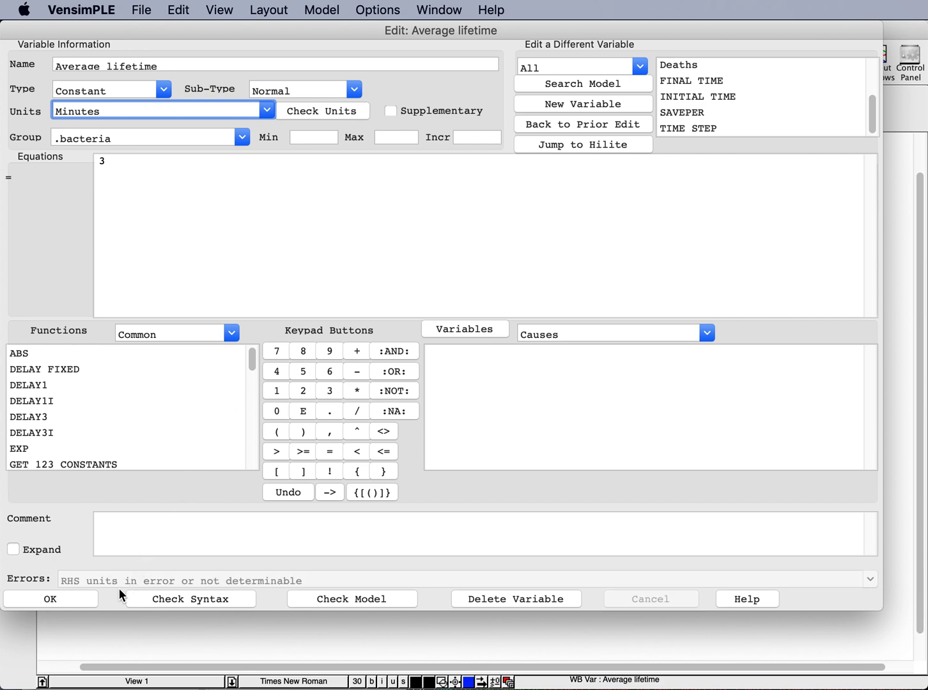
key("BackSpace")
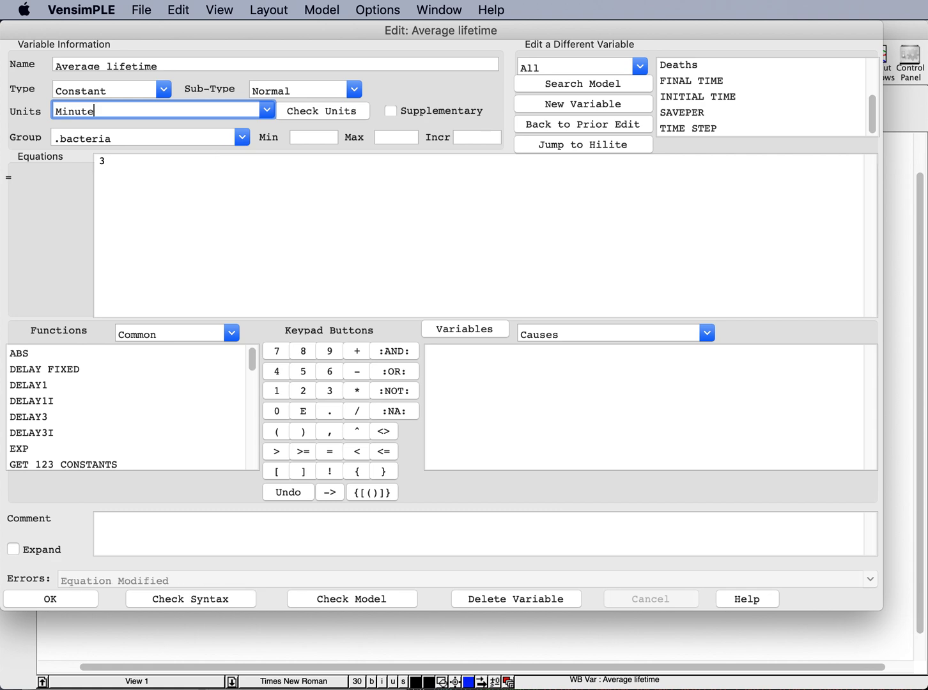
left_click(363, 110)
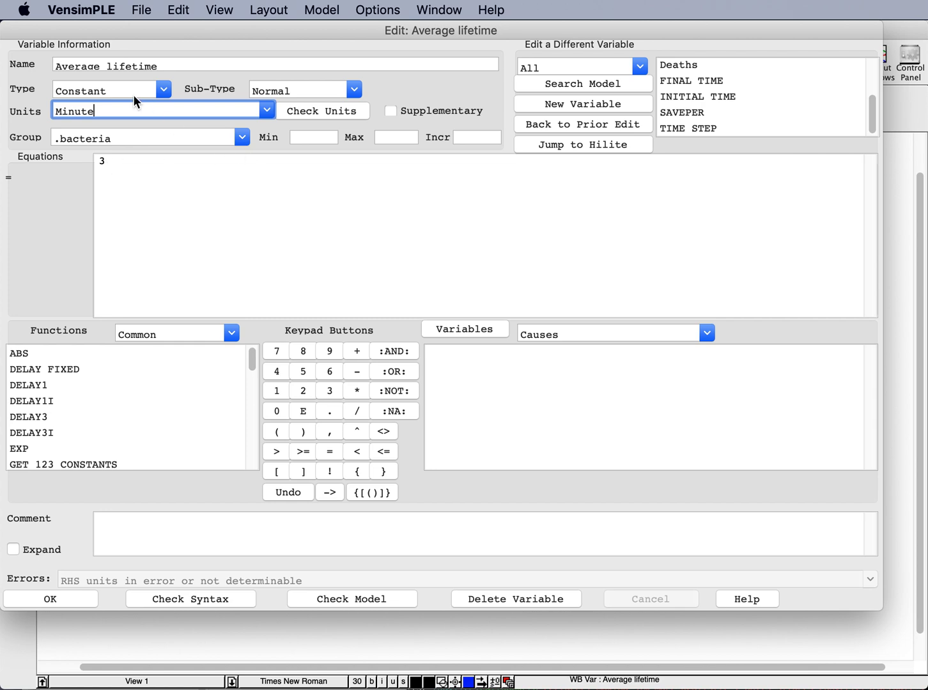
type("s")
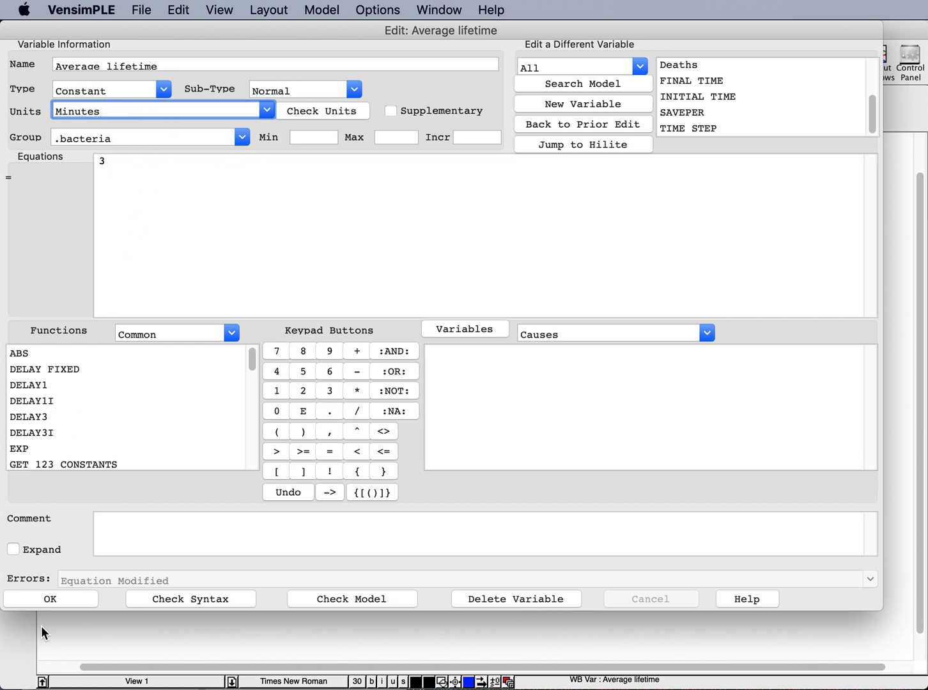
left_click(61, 598)
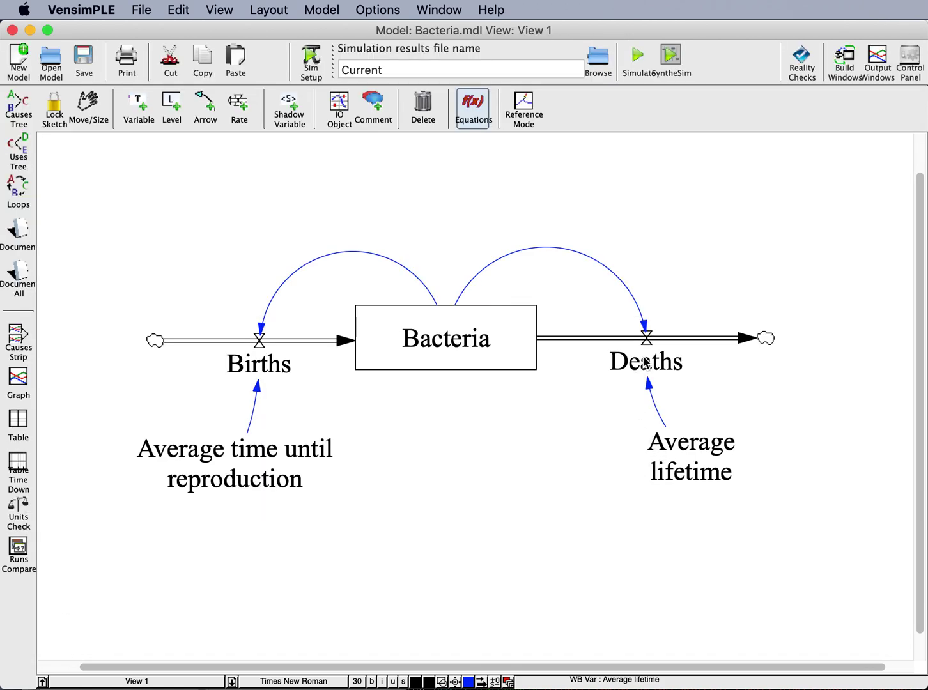
left_click(644, 362)
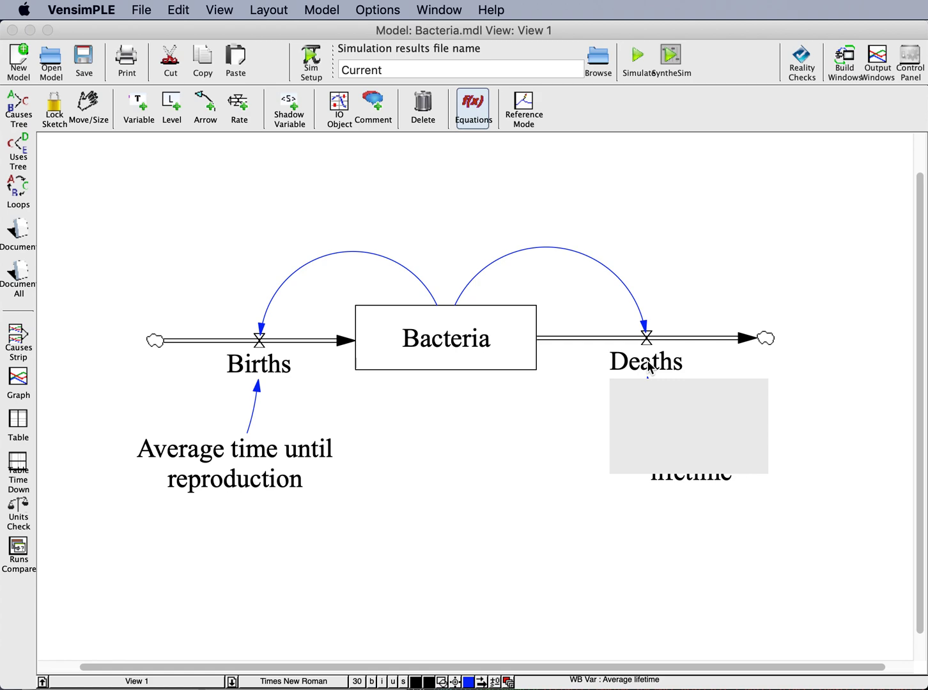
Step: Open the Units Equiv list in Model Settings and review the Month and Year synonym entries
left_click(336, 9)
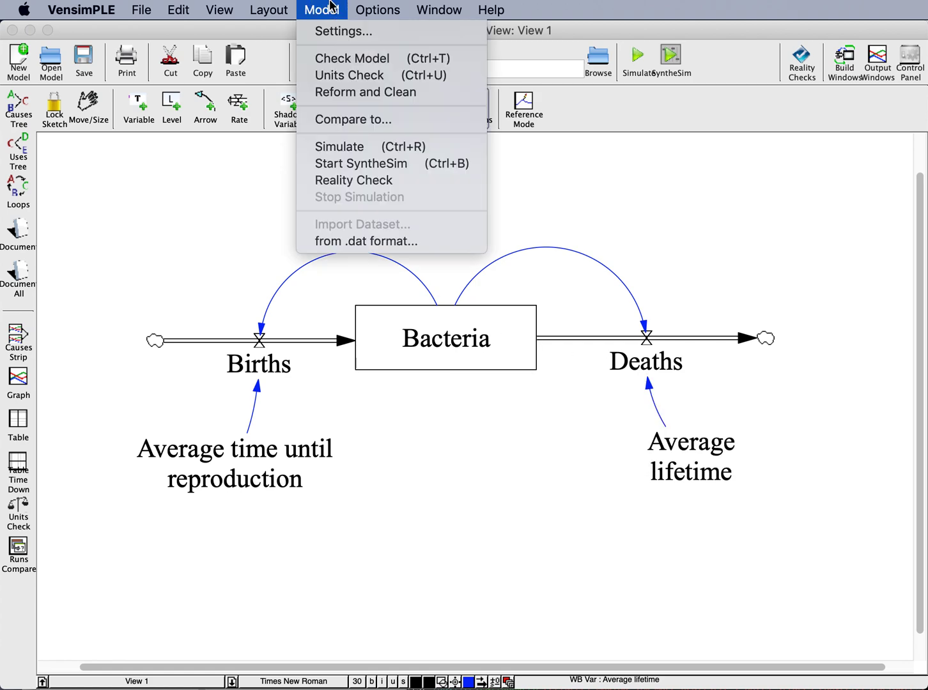
left_click(333, 33)
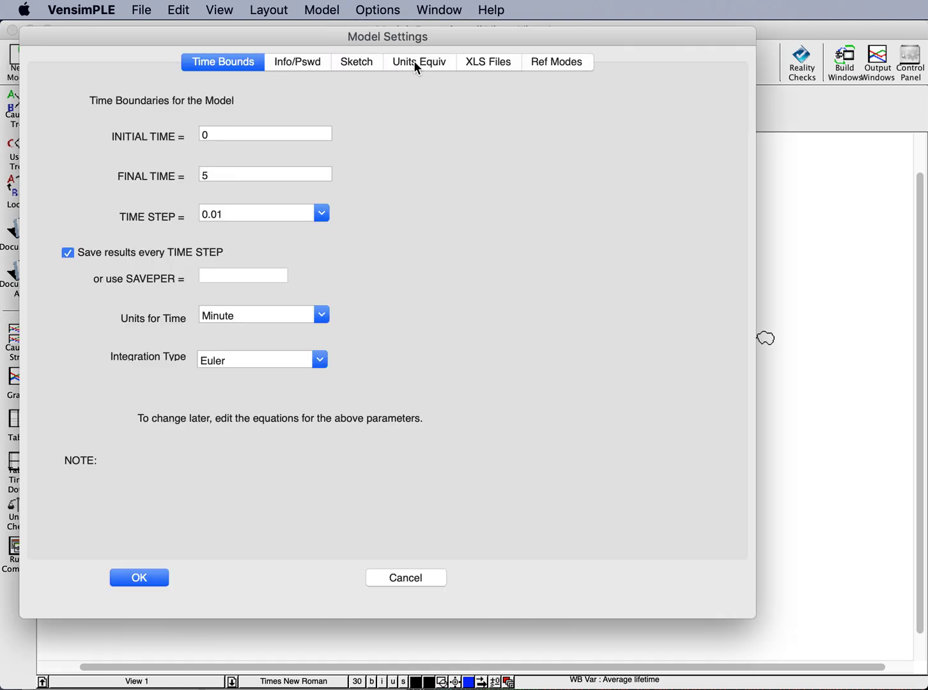
left_click(419, 64)
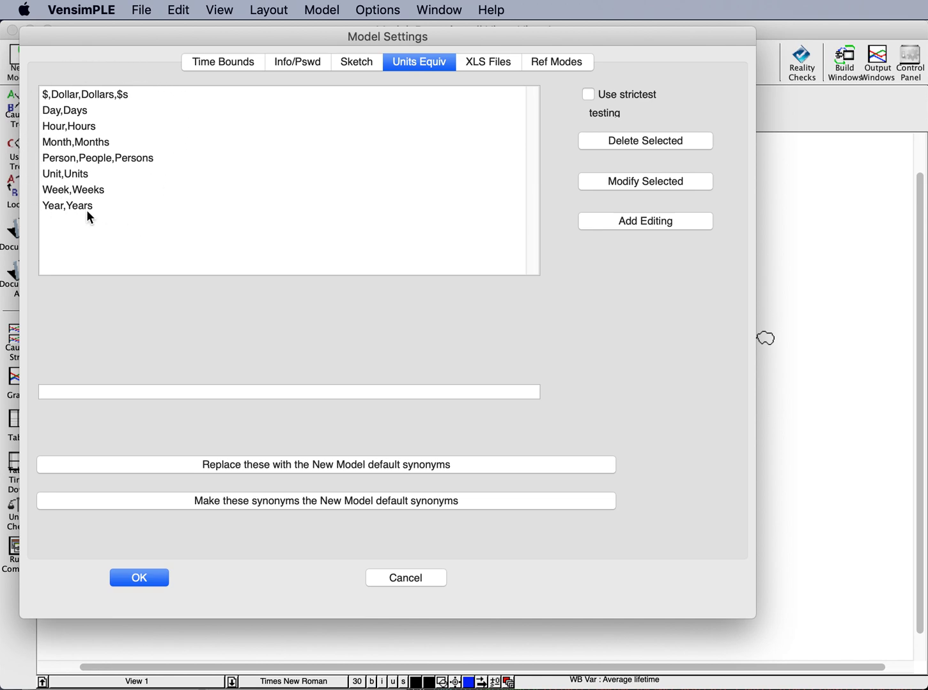
left_click(90, 150)
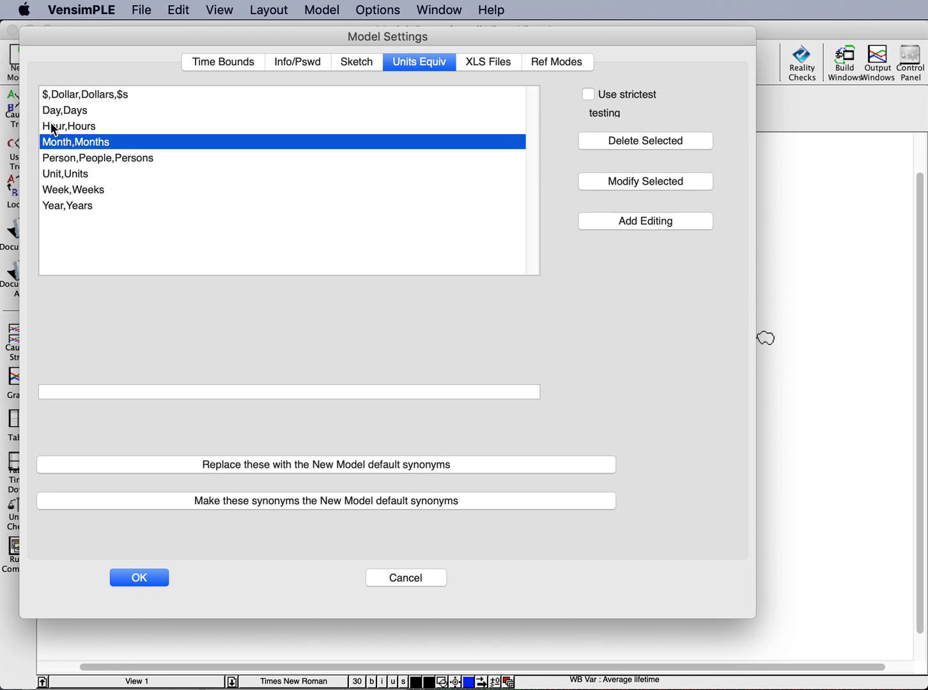
left_click(67, 211)
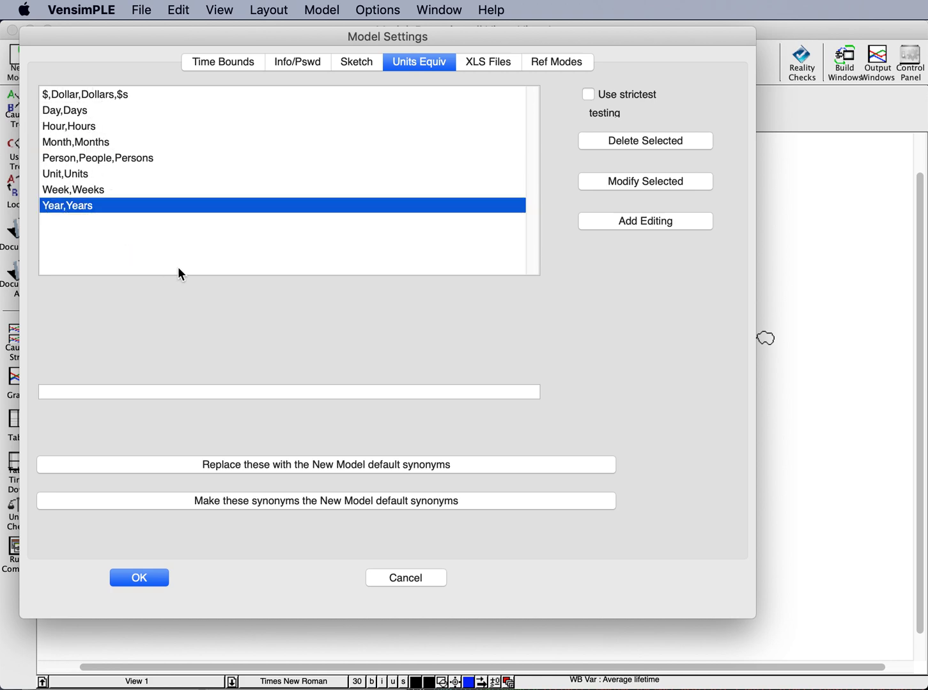
Step: Add the synonym entry Minute,Minutes,min to the units equivalences and apply it
left_click(141, 386)
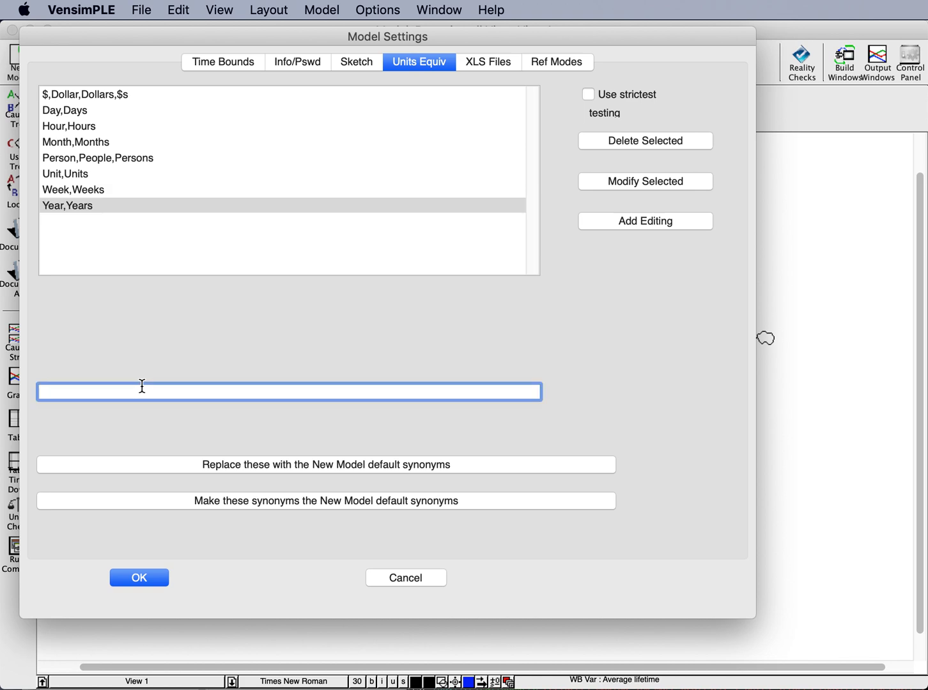
type("Minute,Minutes")
type(",min,")
key("BackSpace")
left_click(641, 221)
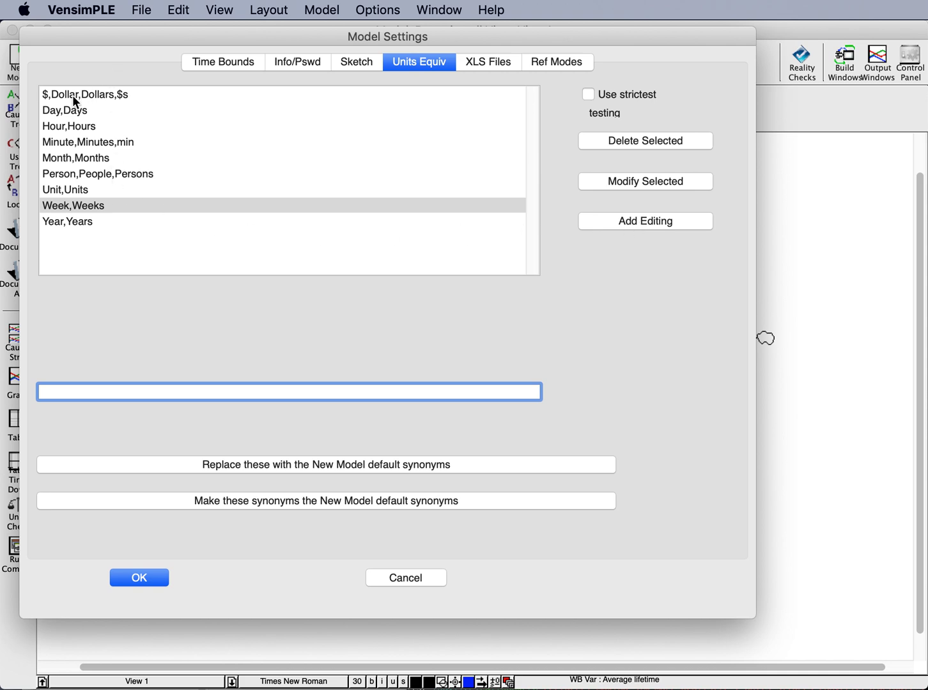
left_click(52, 143)
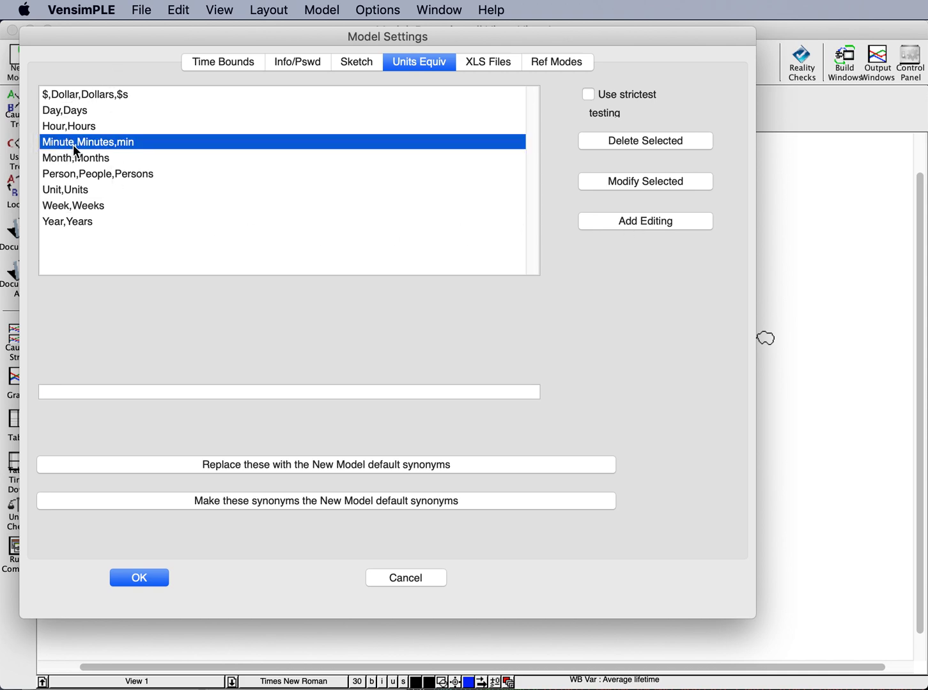
left_click(624, 181)
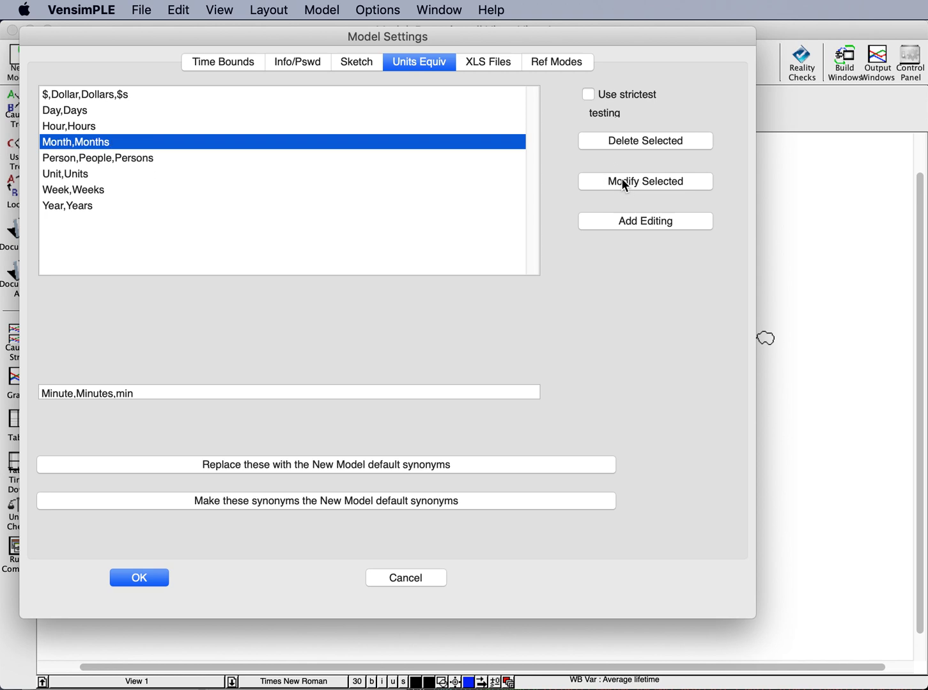
left_click(172, 391)
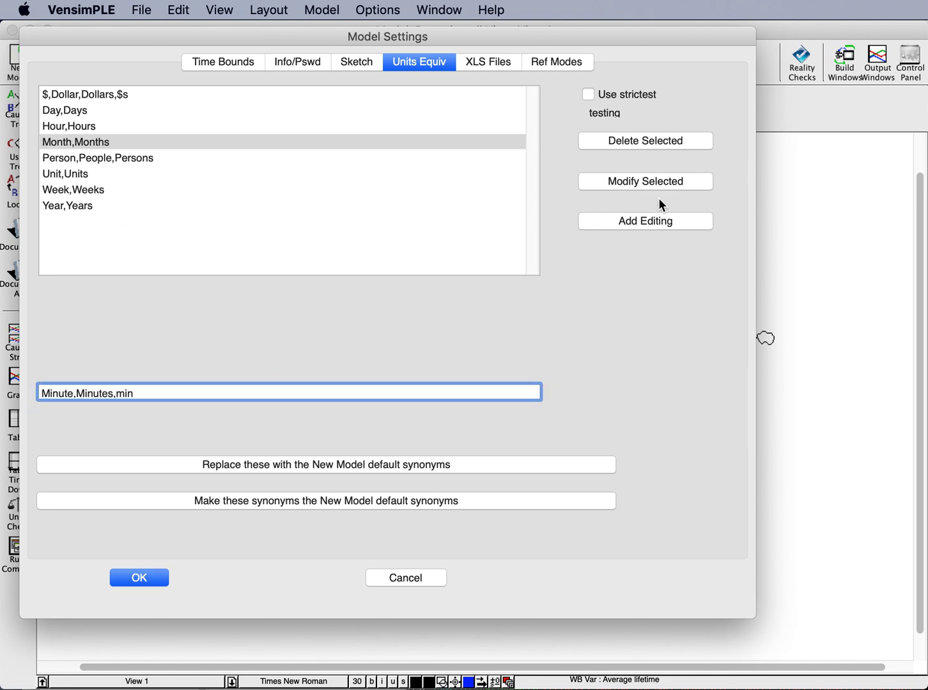
left_click(646, 221)
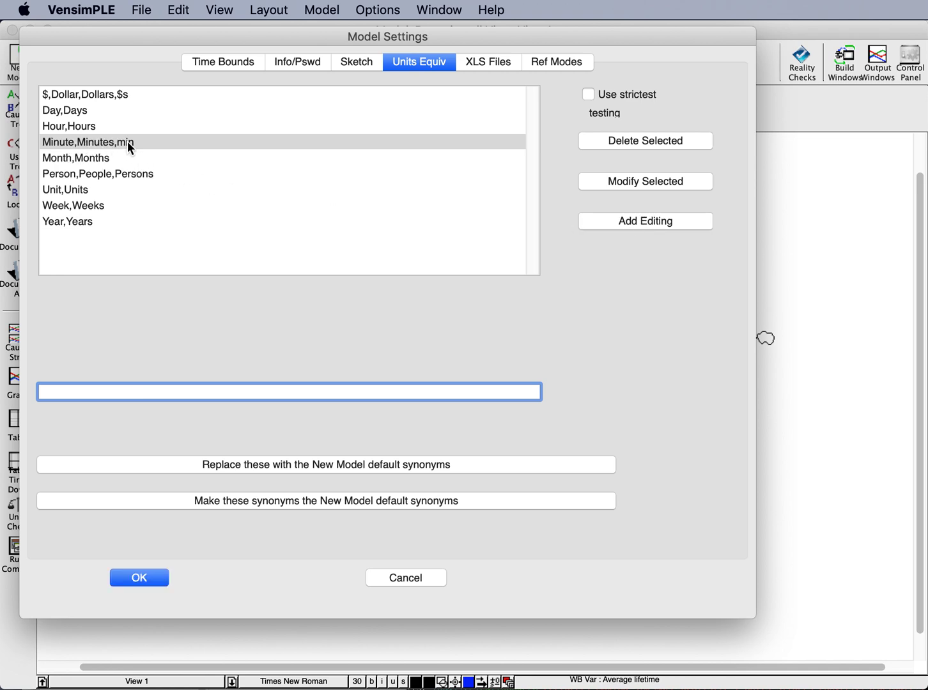
left_click(143, 578)
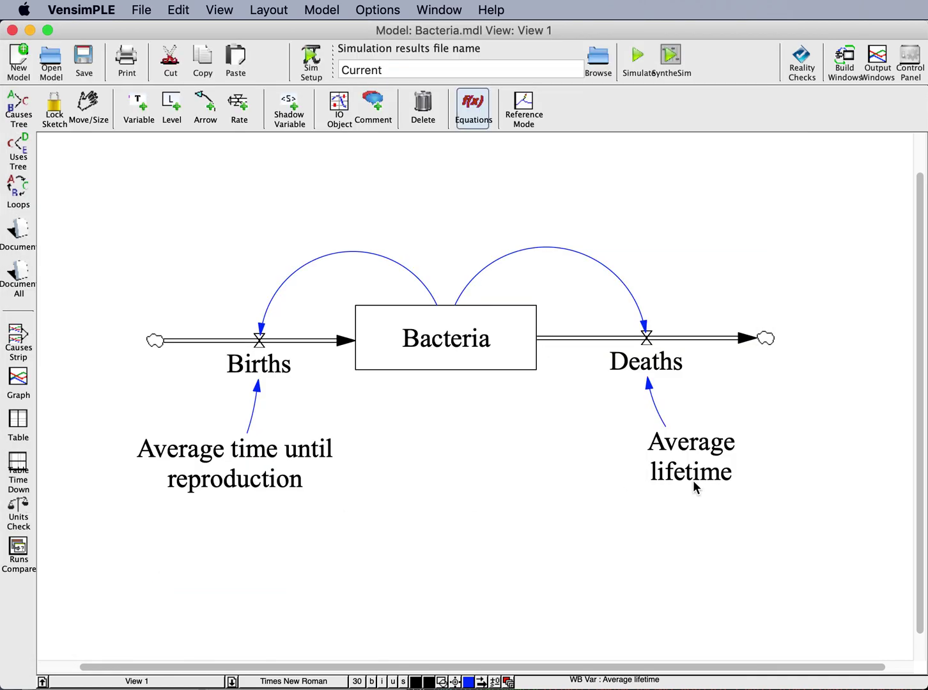
Step: Review the Average lifetime and Average time until reproduction equations, leaving them unchanged
left_click(694, 480)
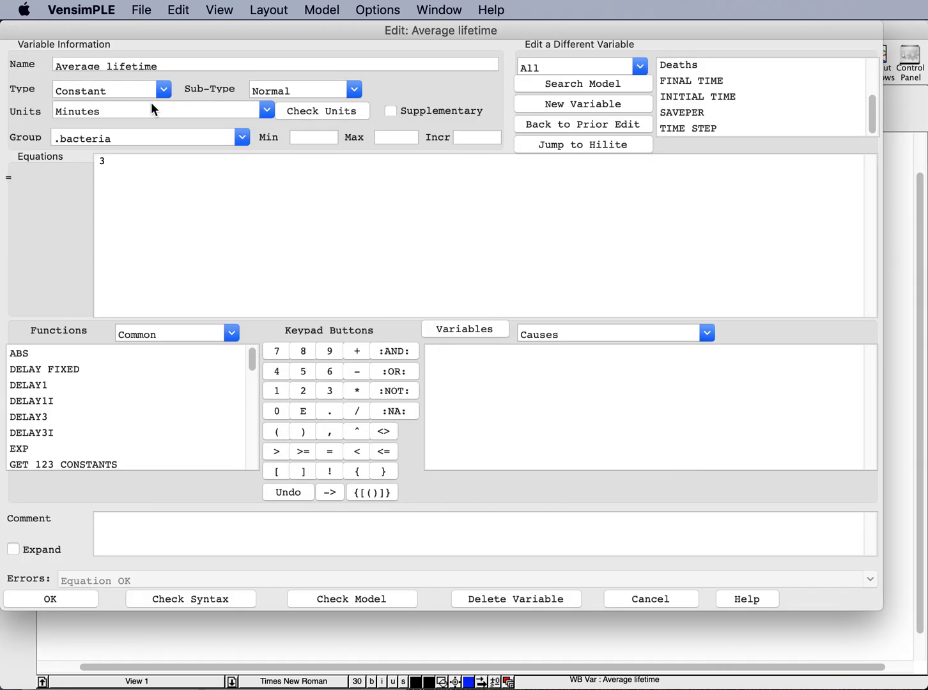
left_click(61, 599)
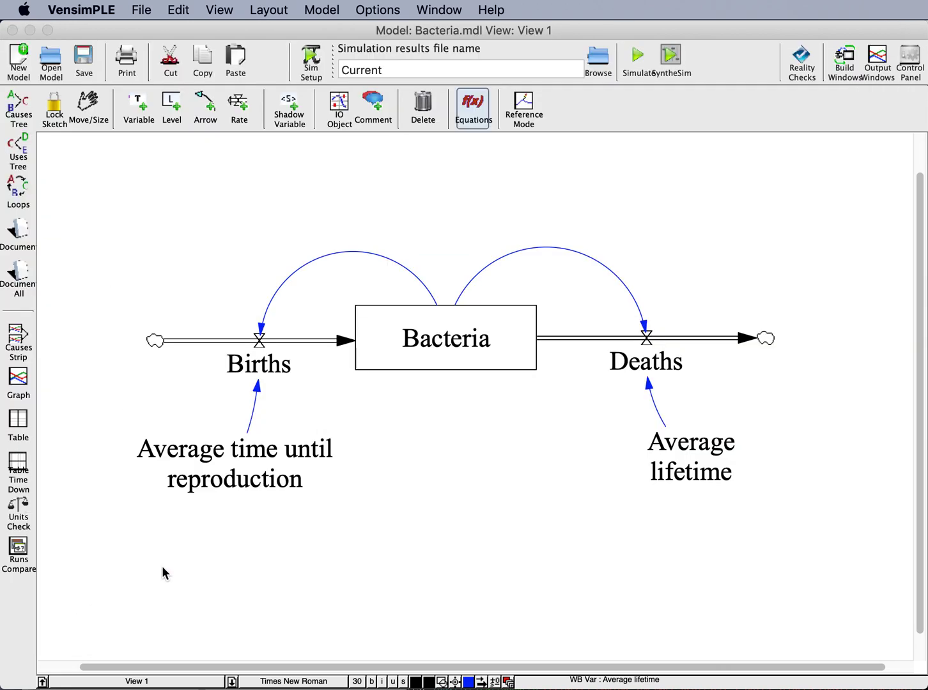
left_click(288, 477)
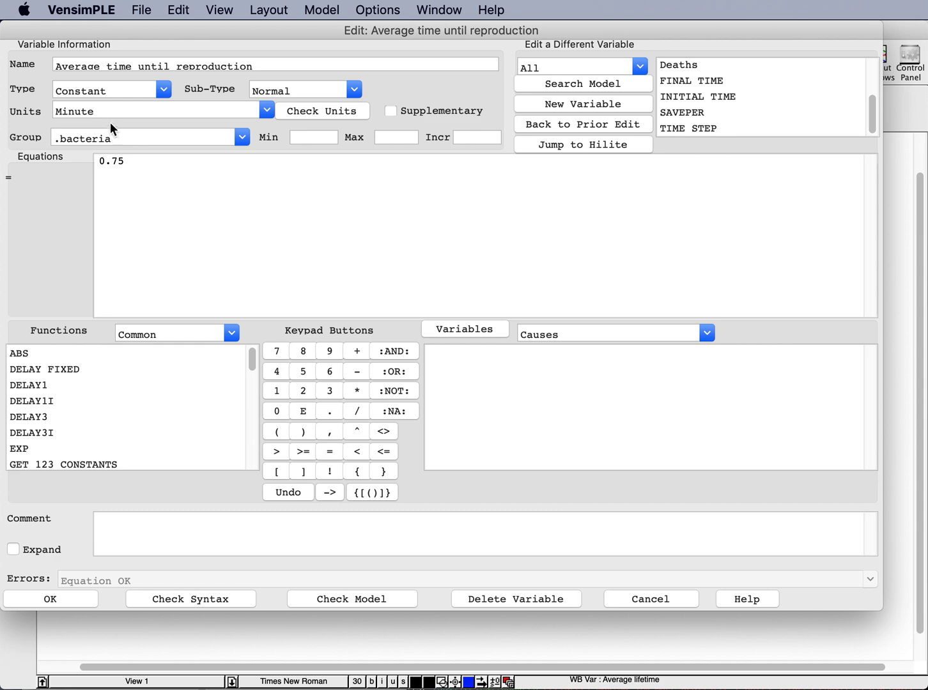
left_click(38, 598)
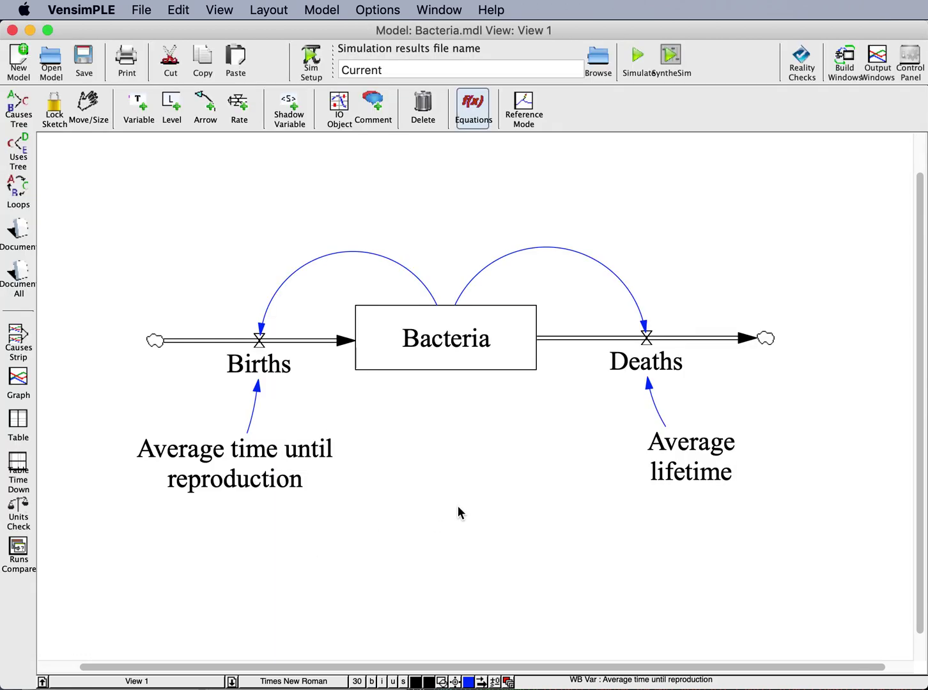
Step: Give the Bacteria stock the unit bacter
left_click(460, 324)
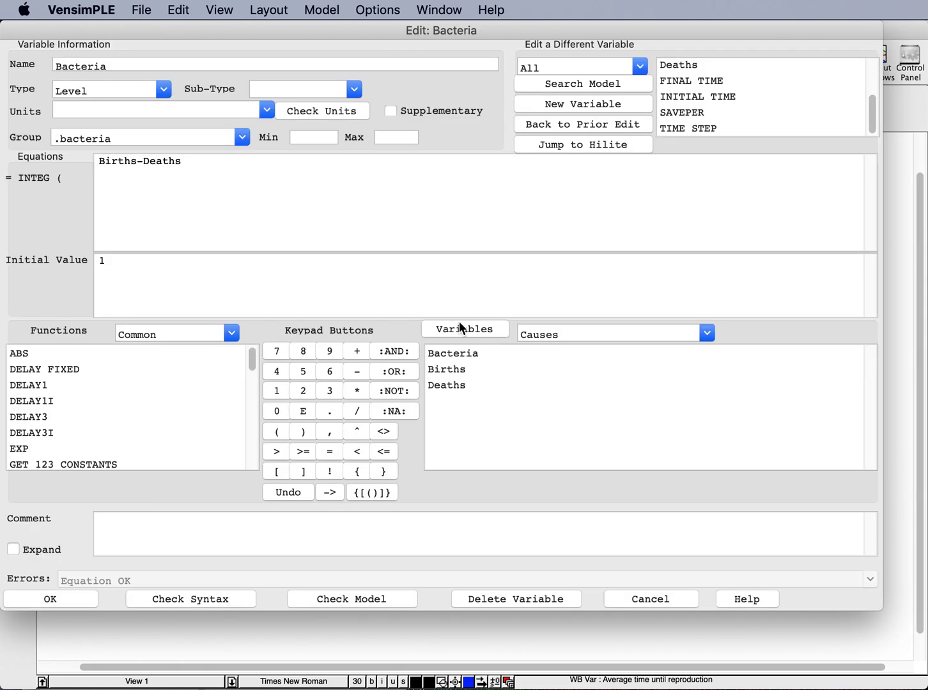
left_click(100, 108)
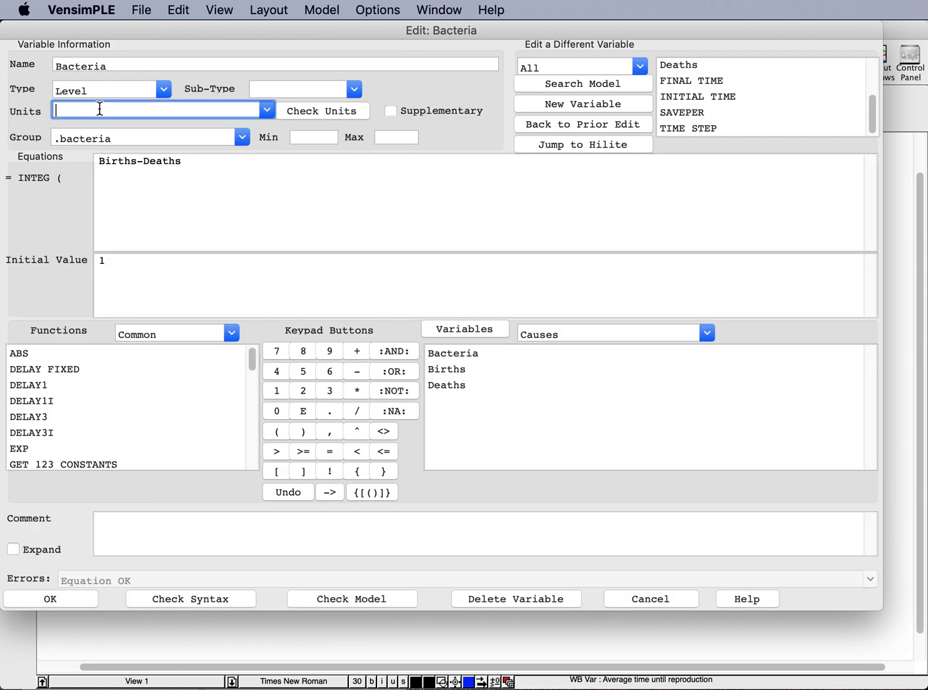
left_click(263, 111)
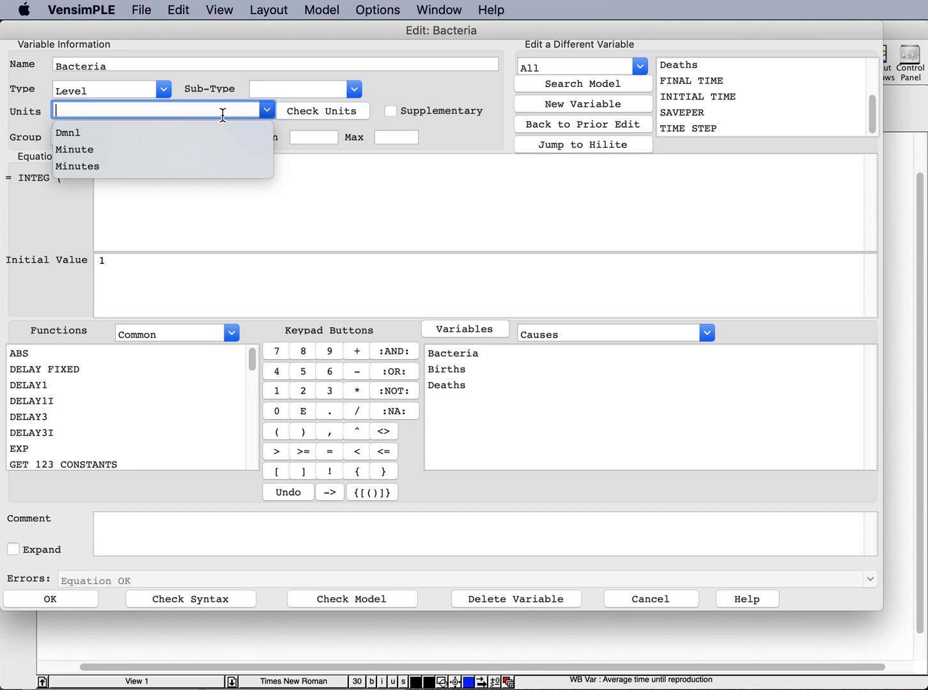
type("bacter")
left_click(40, 603)
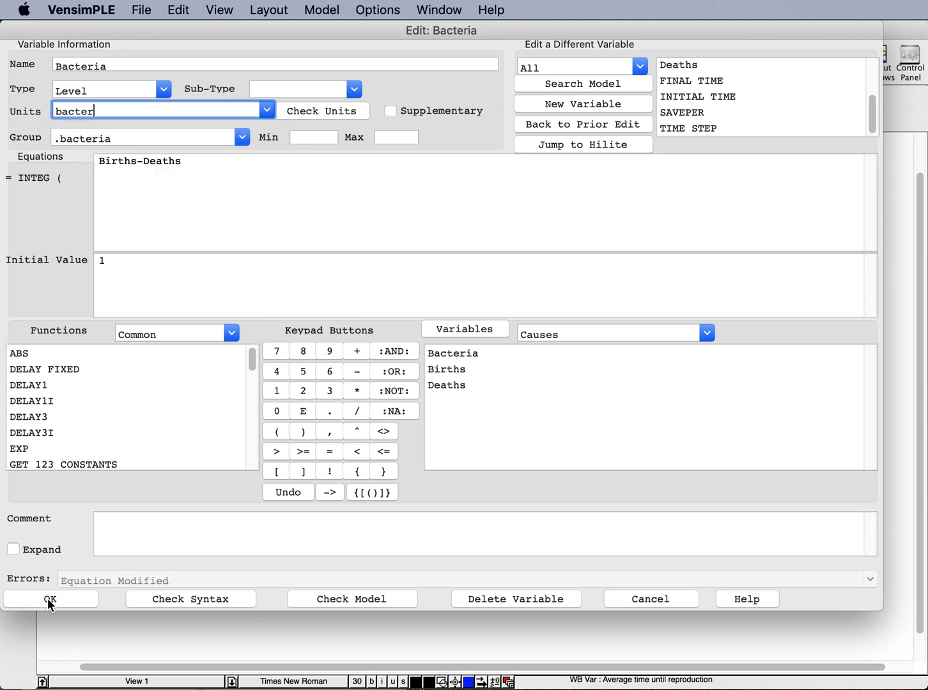
left_click(48, 598)
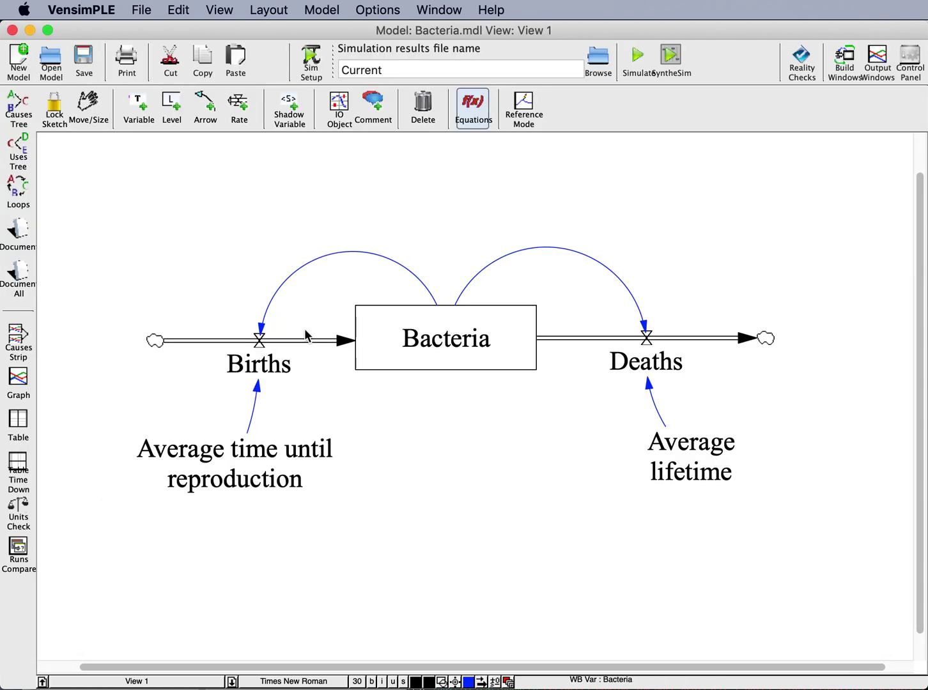
Step: Enter bacters/Minute as the units of the Births flow
left_click(276, 359)
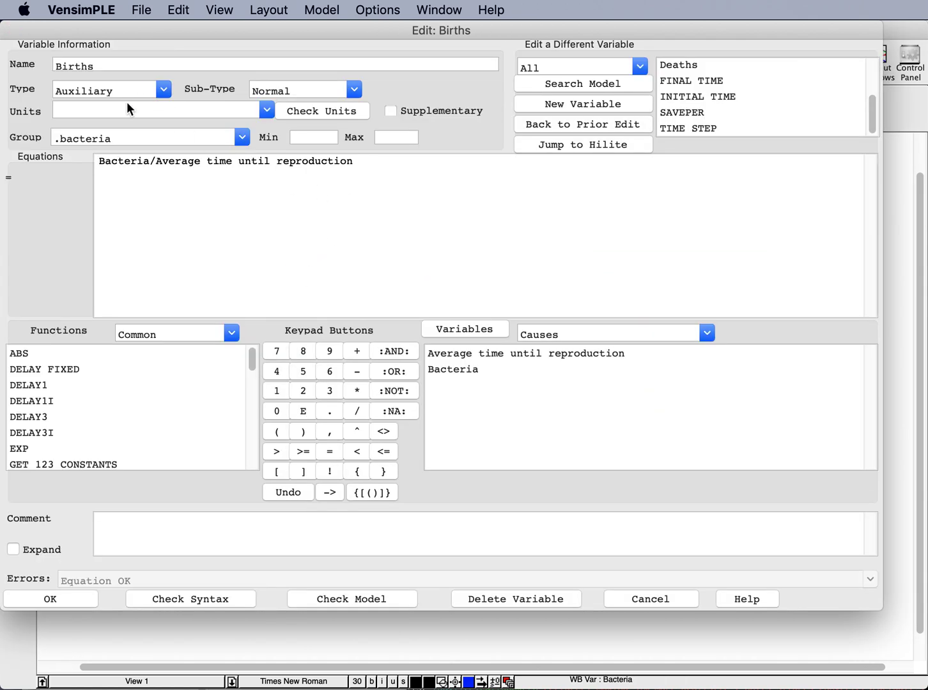
left_click(130, 110)
type("bac")
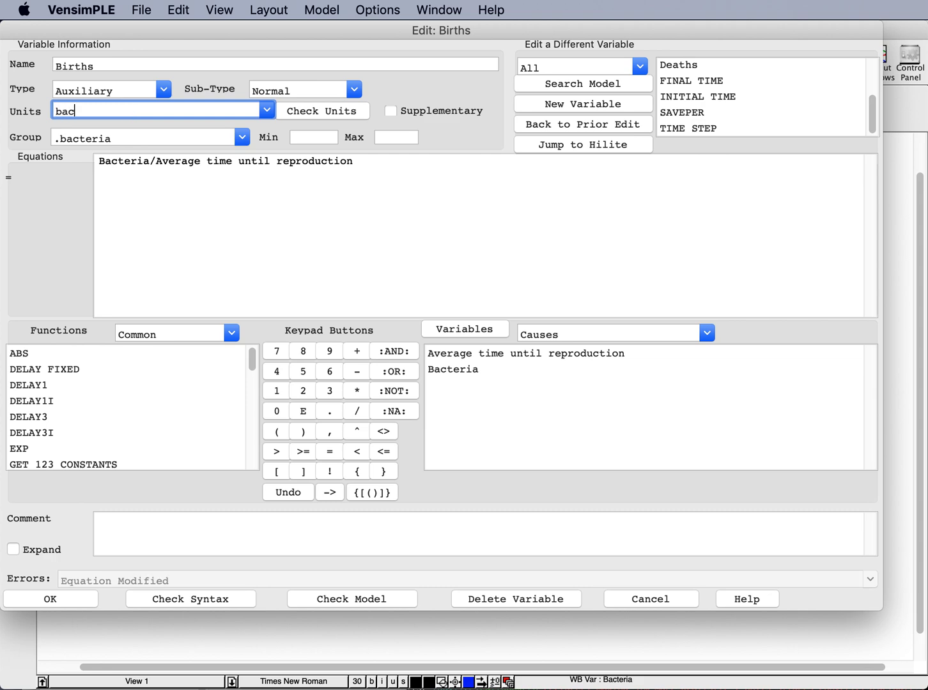
type("ters/Minute")
left_click(53, 600)
Step: Check Births' units, accept the suggested replacement, then restore the plural bacters/Minute
left_click(271, 367)
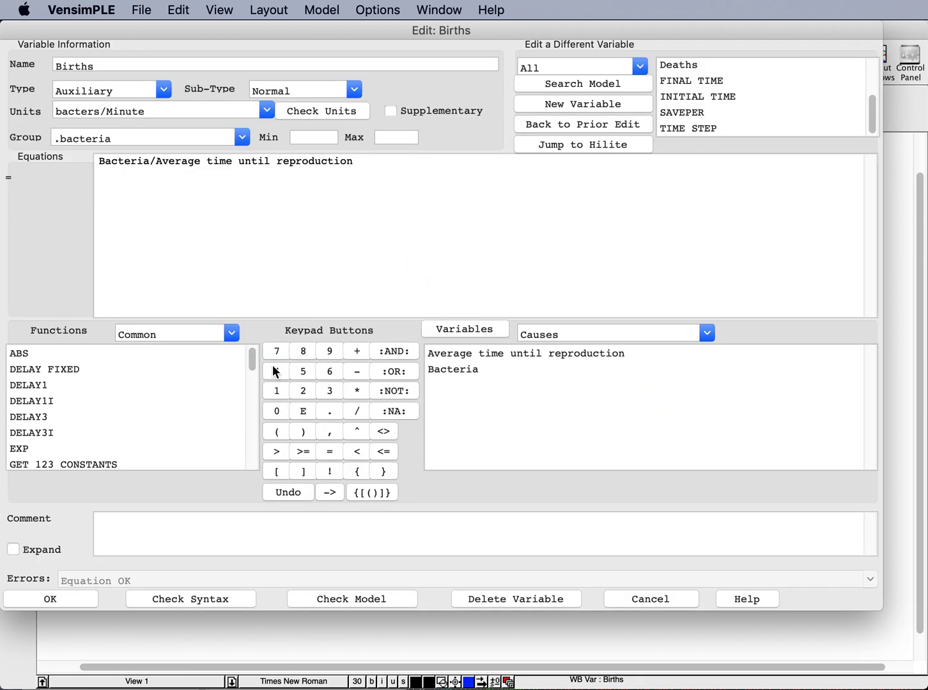
left_click(304, 110)
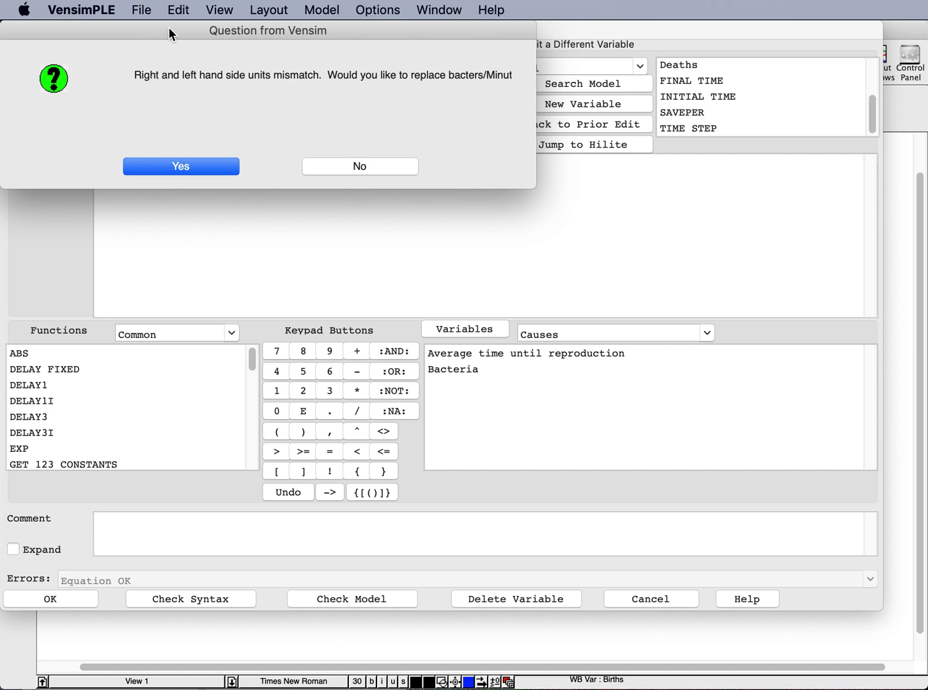
left_click_drag(169, 27, 339, 245)
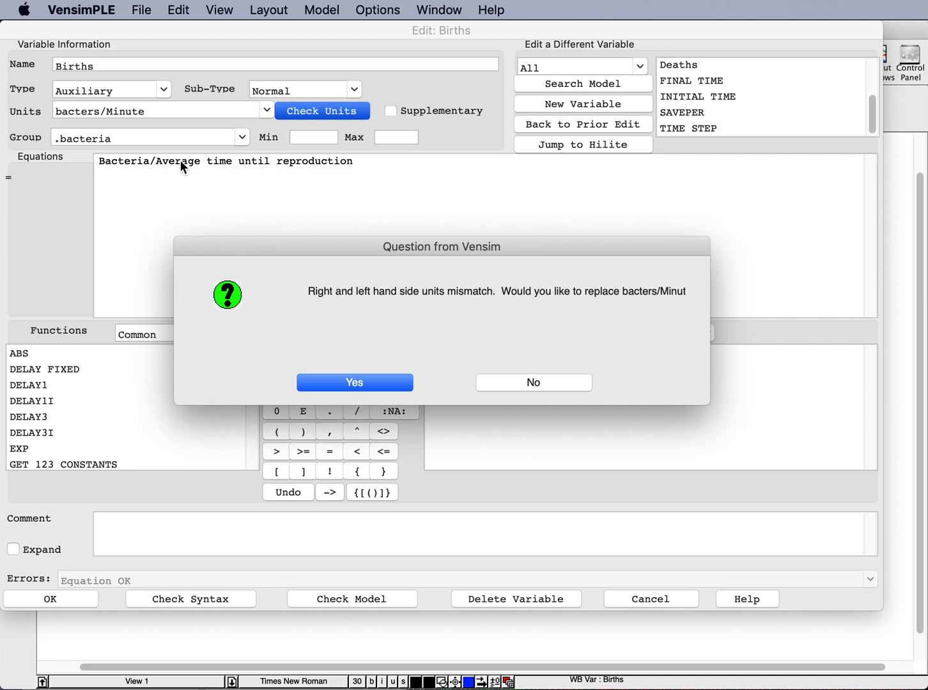
left_click(331, 384)
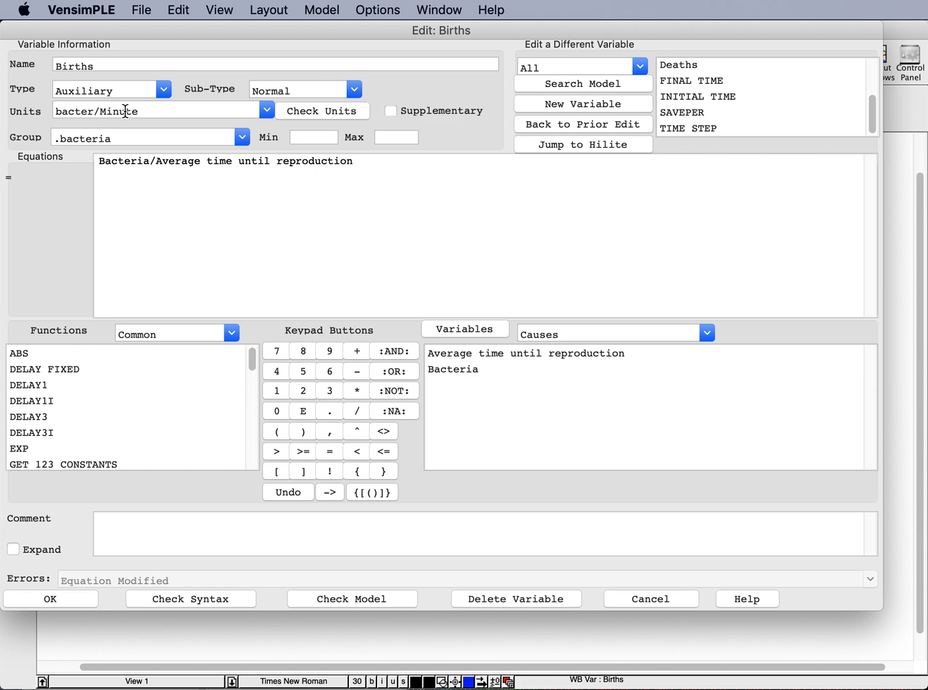
left_click(94, 113)
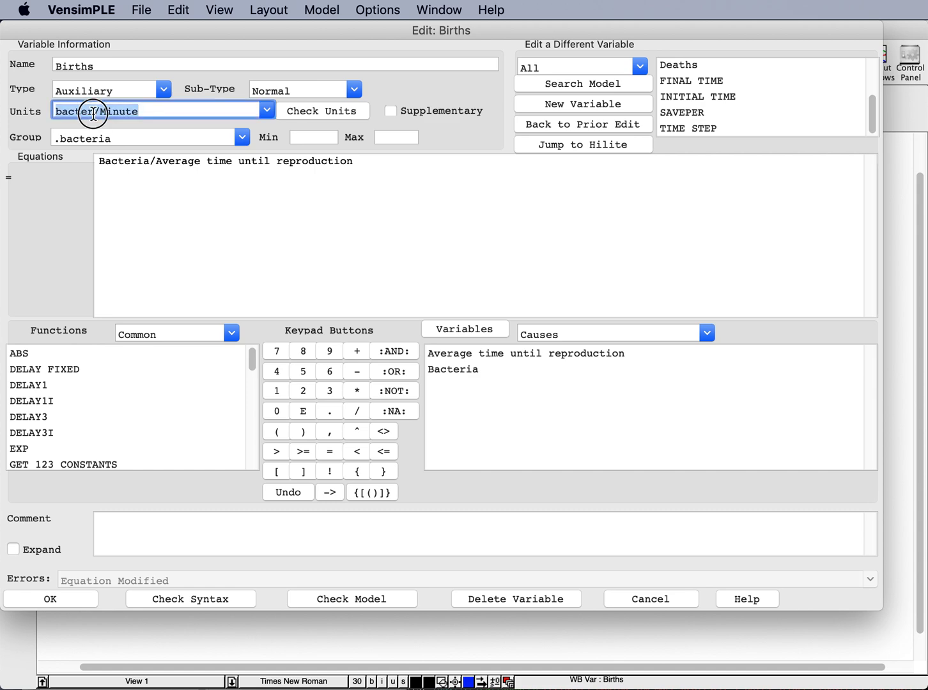
type("s")
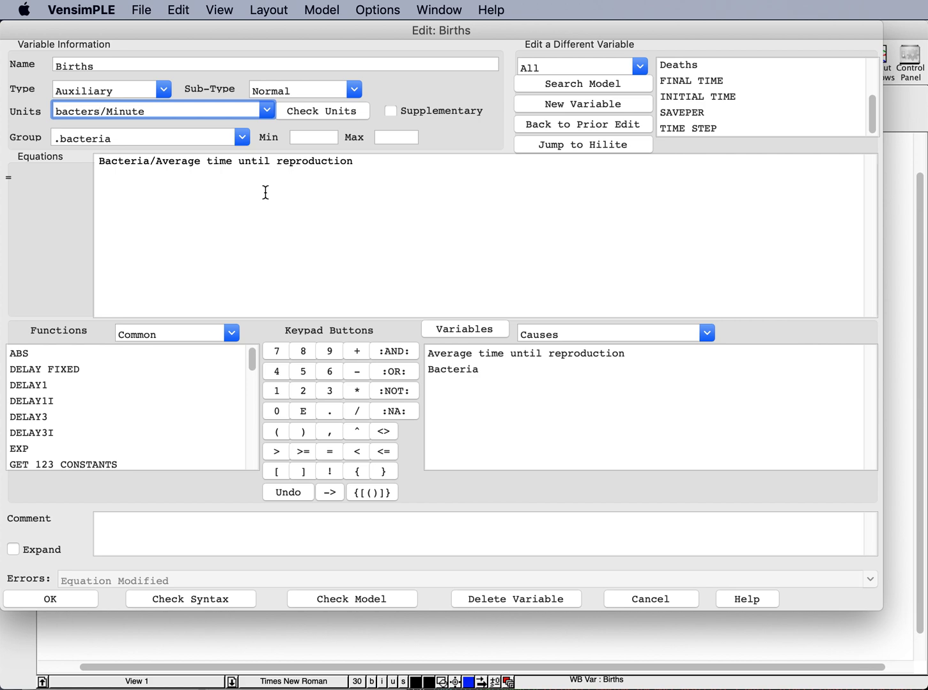
left_click(54, 598)
Step: Add the synonym group bacter,bacters,bacteria under Units Equiv in Model Settings
left_click(338, 8)
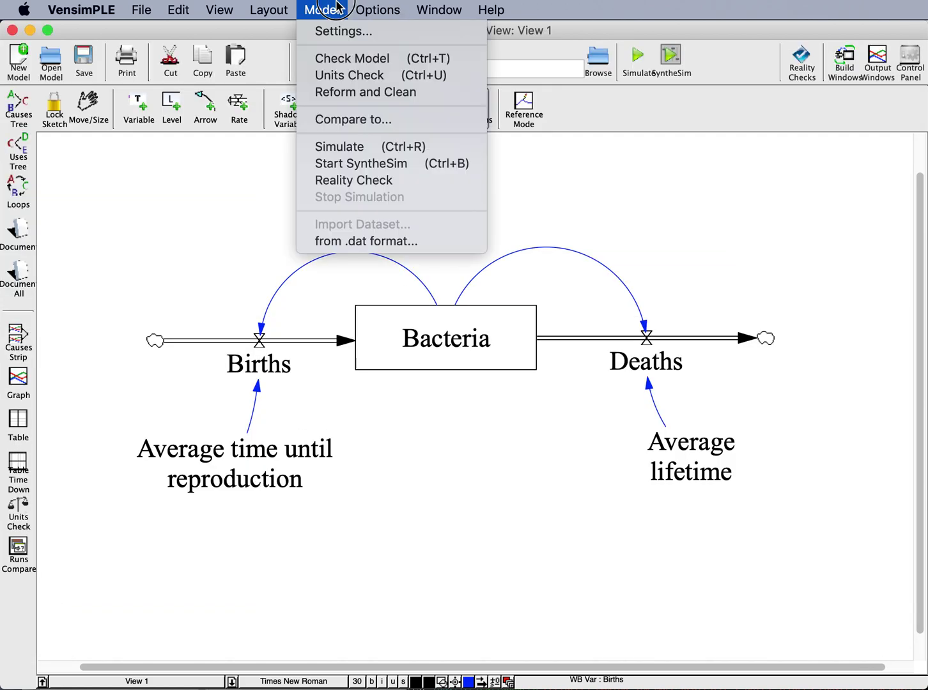
left_click(338, 32)
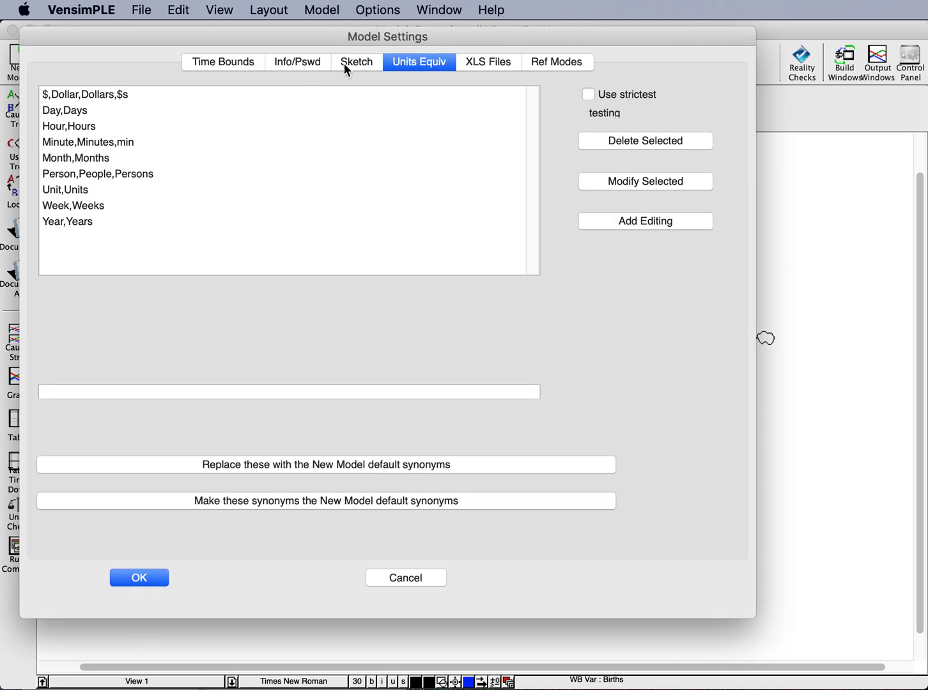
left_click(243, 63)
left_click(417, 64)
left_click(179, 392)
type("bac")
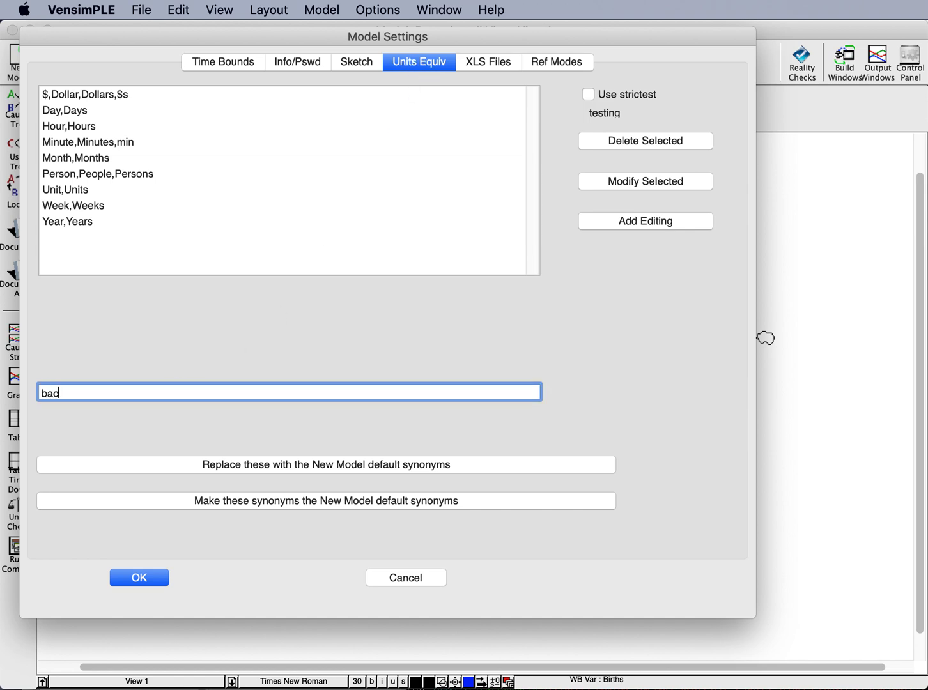
type("ter,bacters,bacteria")
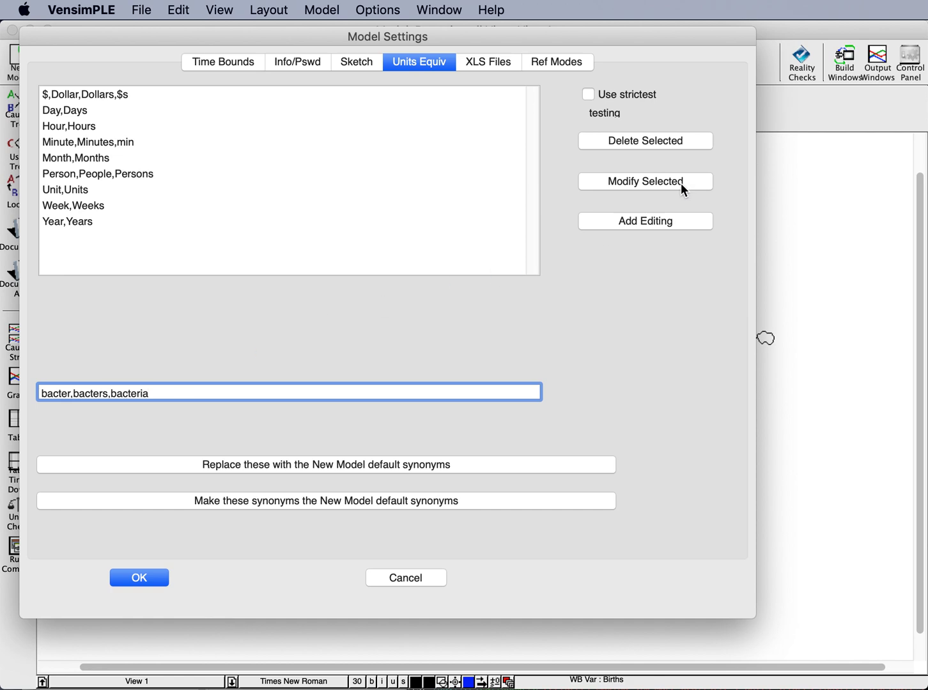
left_click(663, 222)
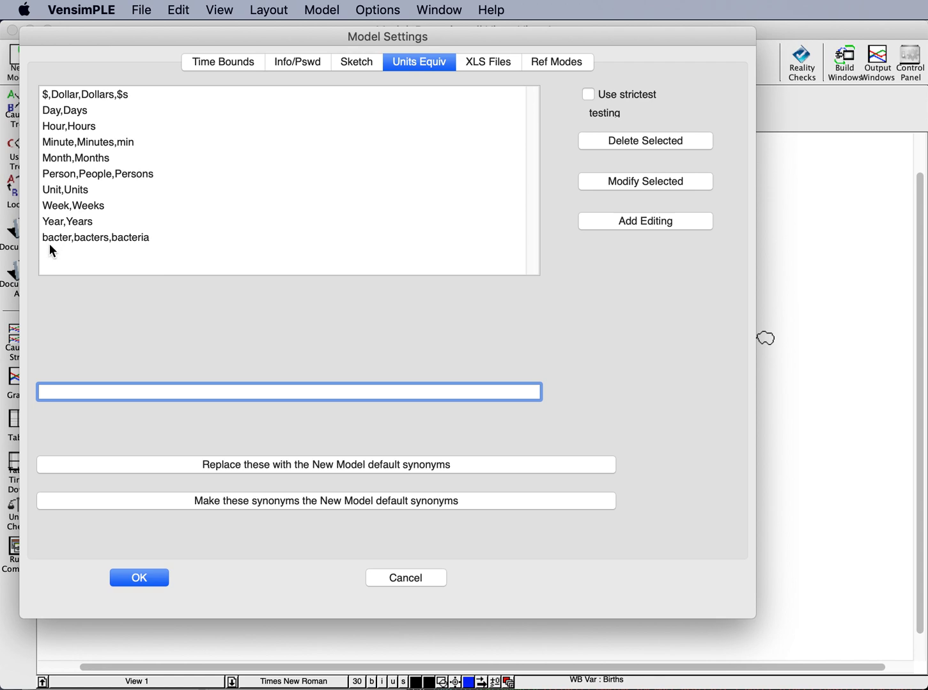
left_click(137, 578)
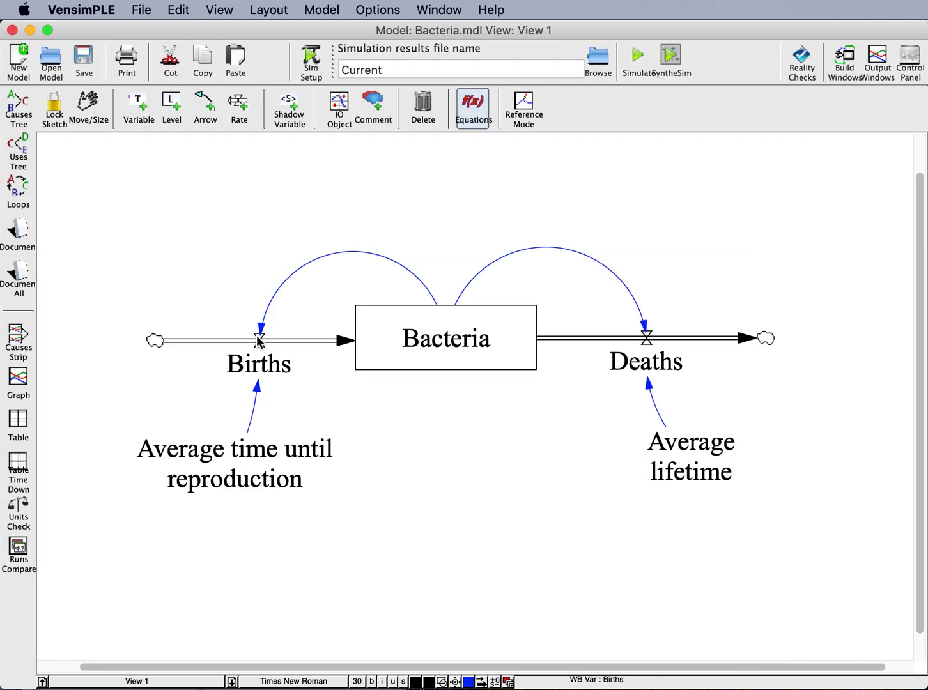
Step: Recheck the Births units and review the Bacteria stock's equation
left_click(258, 340)
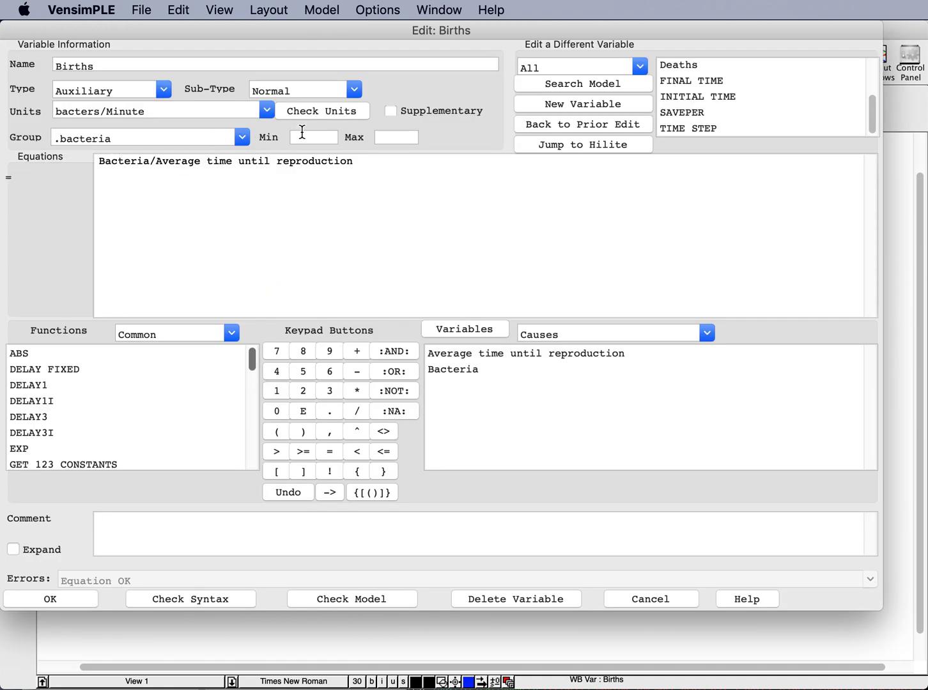
left_click(311, 111)
left_click(89, 600)
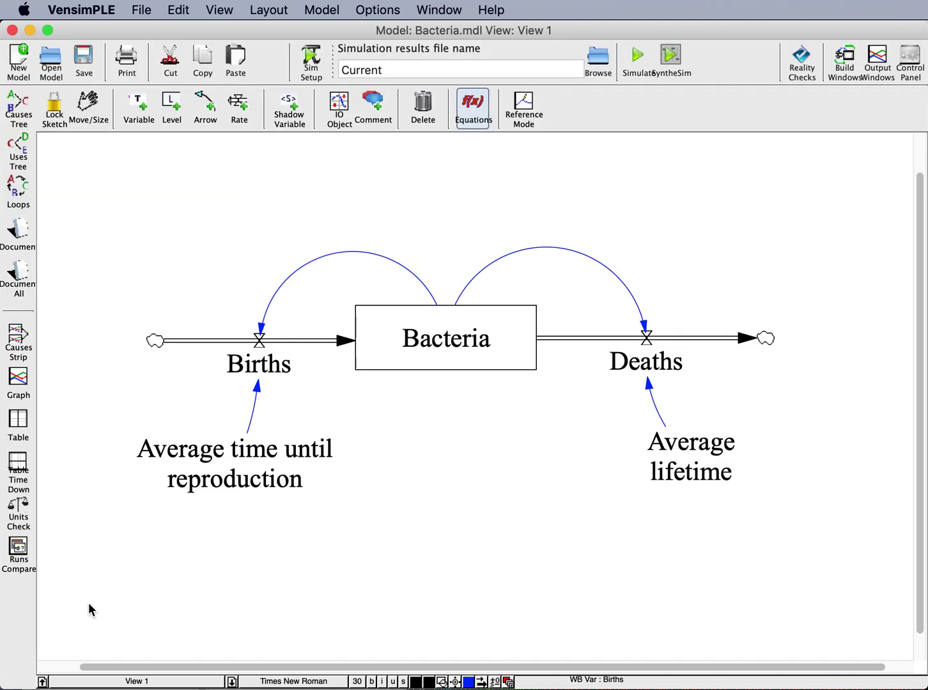
left_click(410, 311)
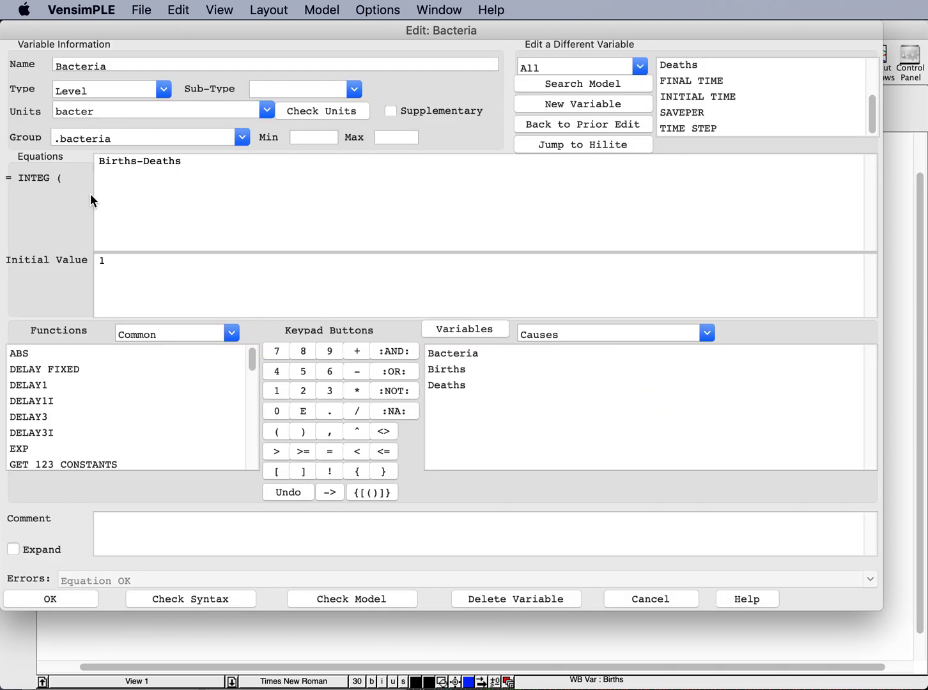
left_click(45, 596)
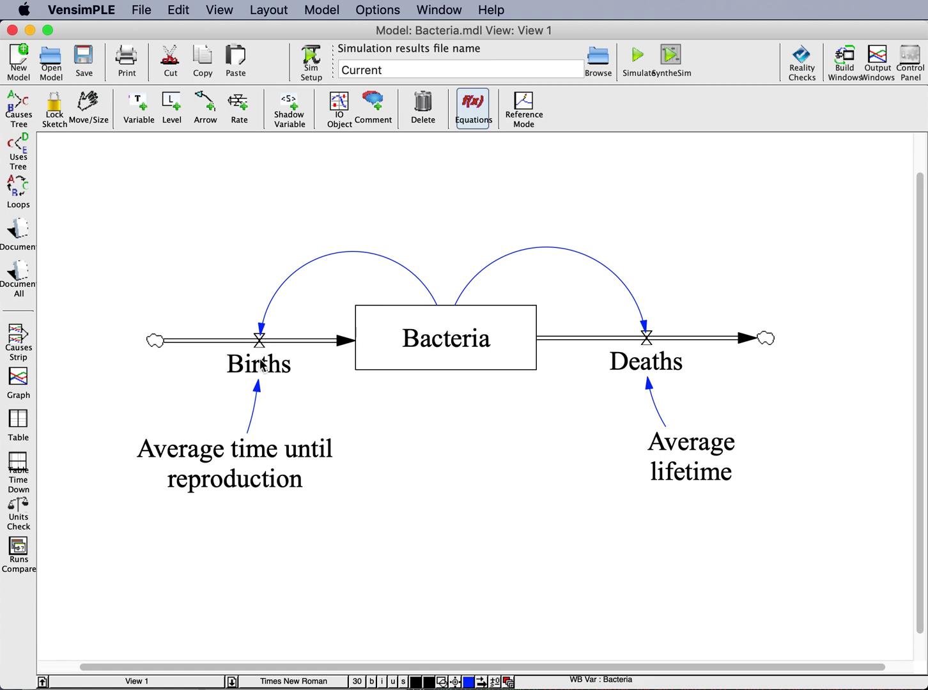
Step: Test germ/Minute on Births, accept the suggested bacter/Minute, then pluralize to bacters/Minute
left_click(261, 365)
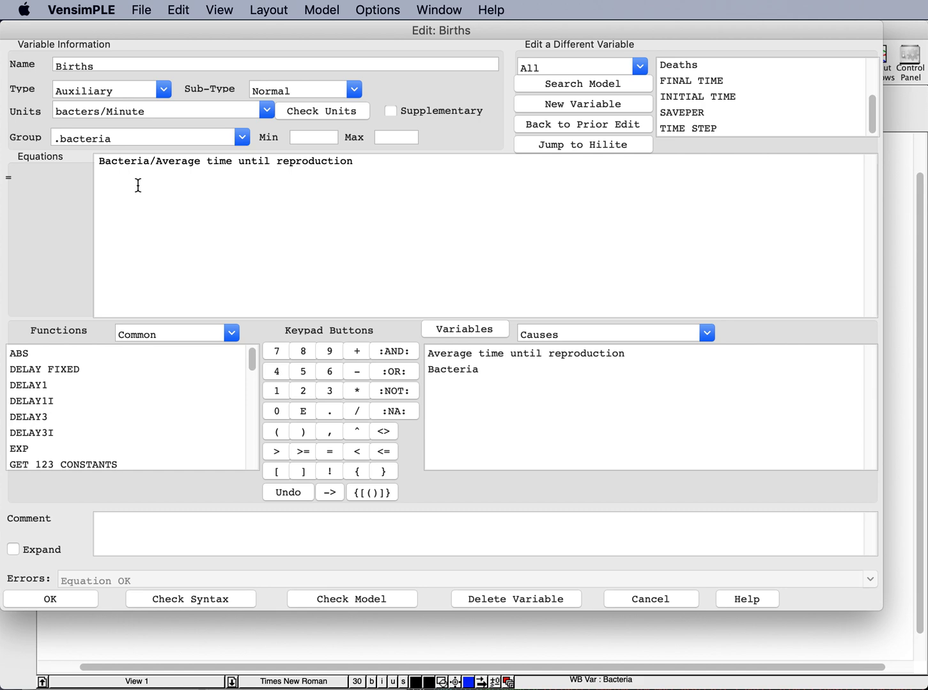
left_click(99, 110)
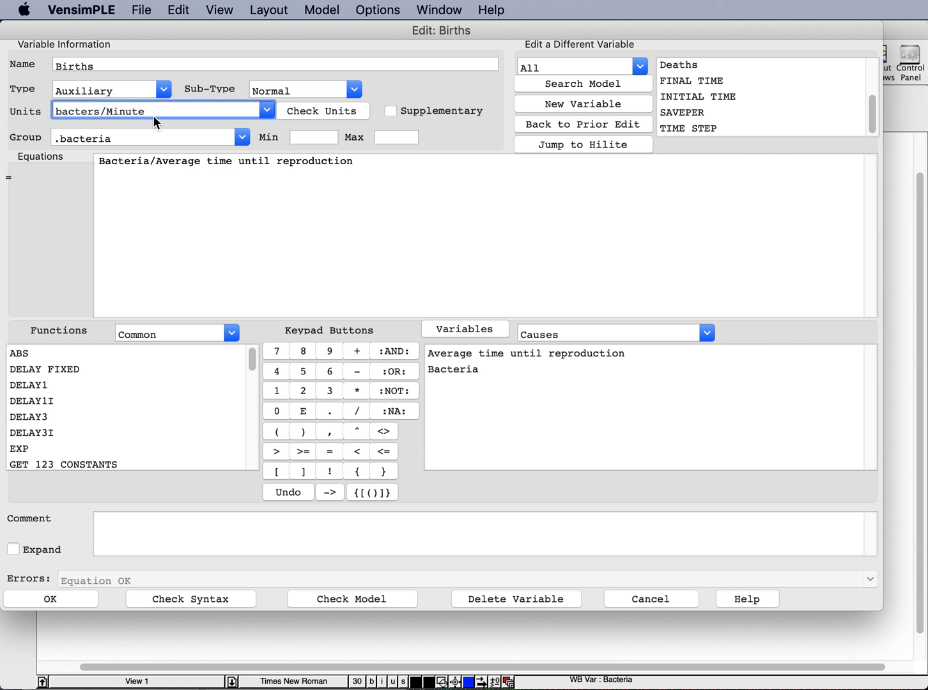
key("BackSpace")
key("BackSpace")
key("BackSpace")
key("BackSpace")
key("BackSpace")
key("BackSpace")
key("BackSpace")
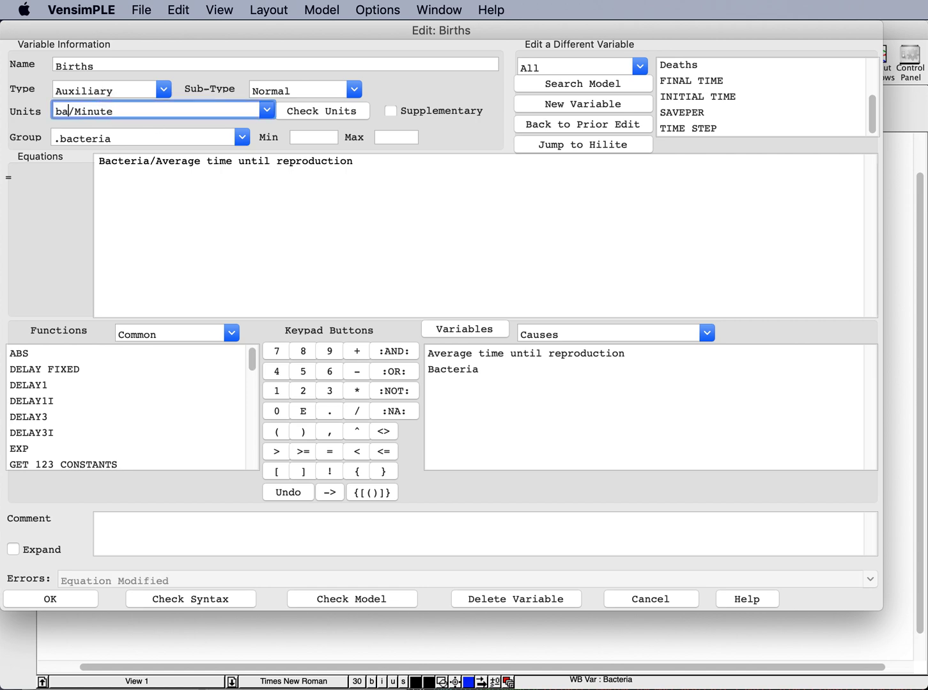
type("germ")
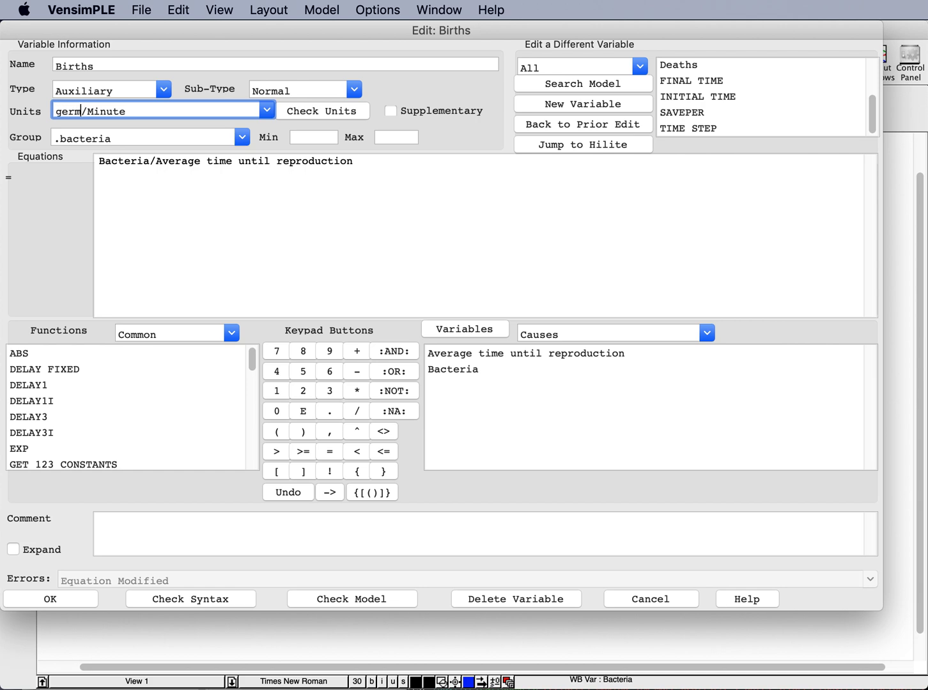
left_click(356, 115)
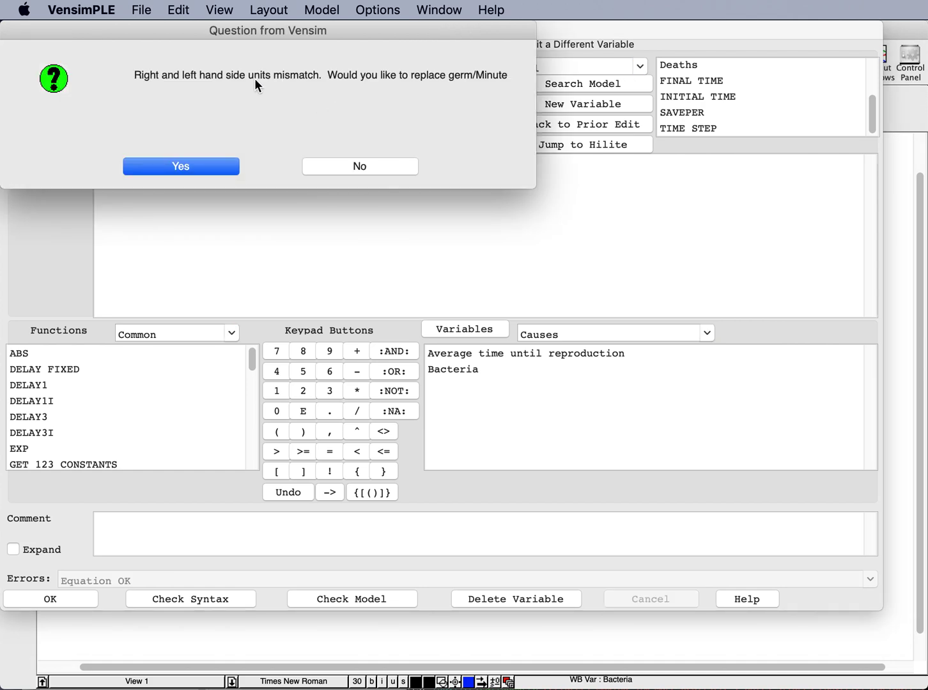
left_click(212, 167)
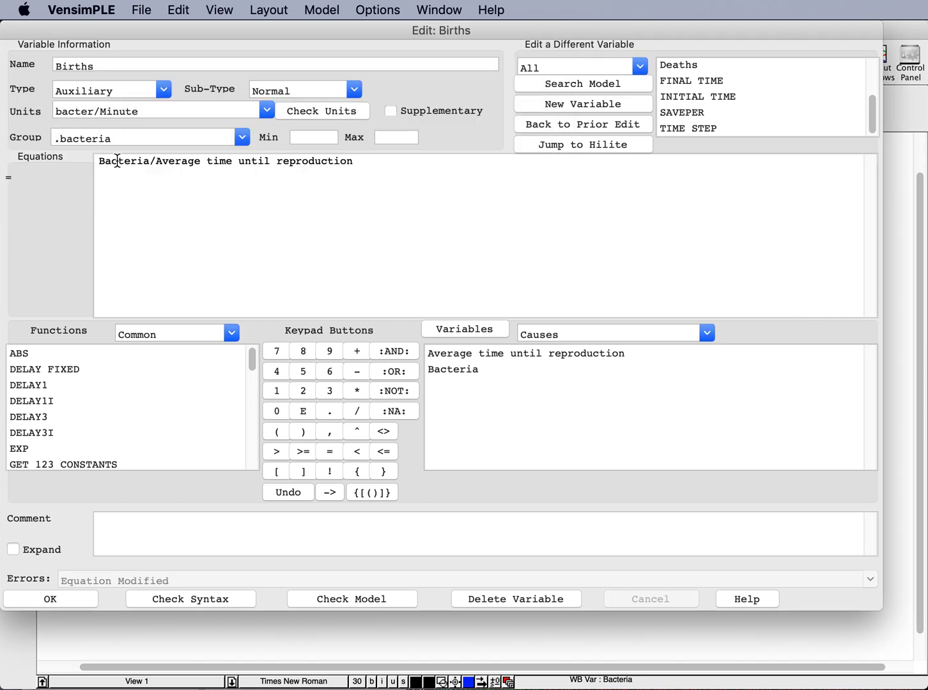
left_click(97, 112)
type("s")
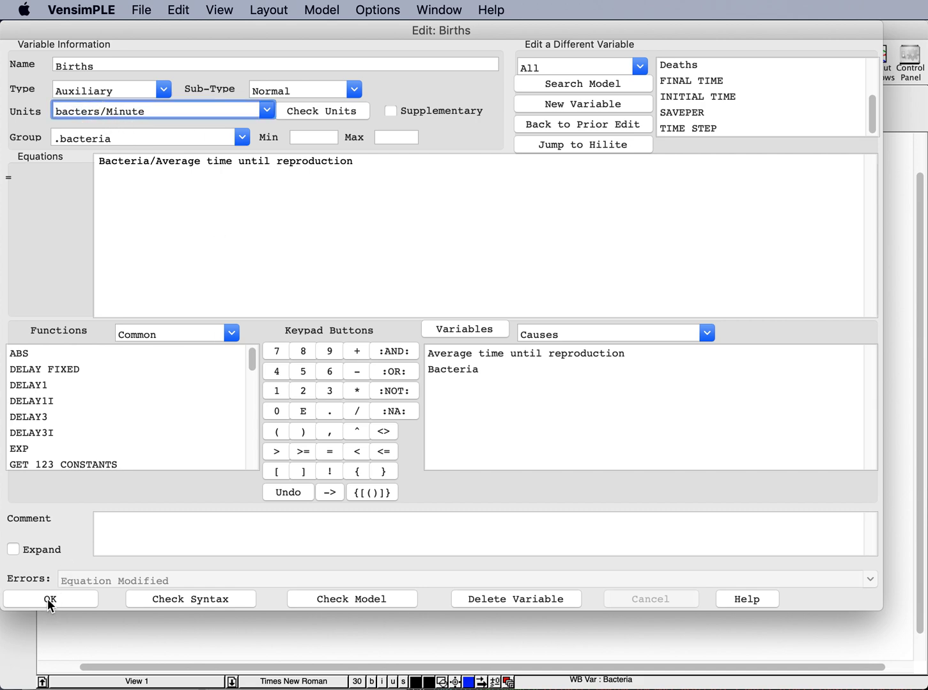
left_click(350, 111)
left_click(48, 599)
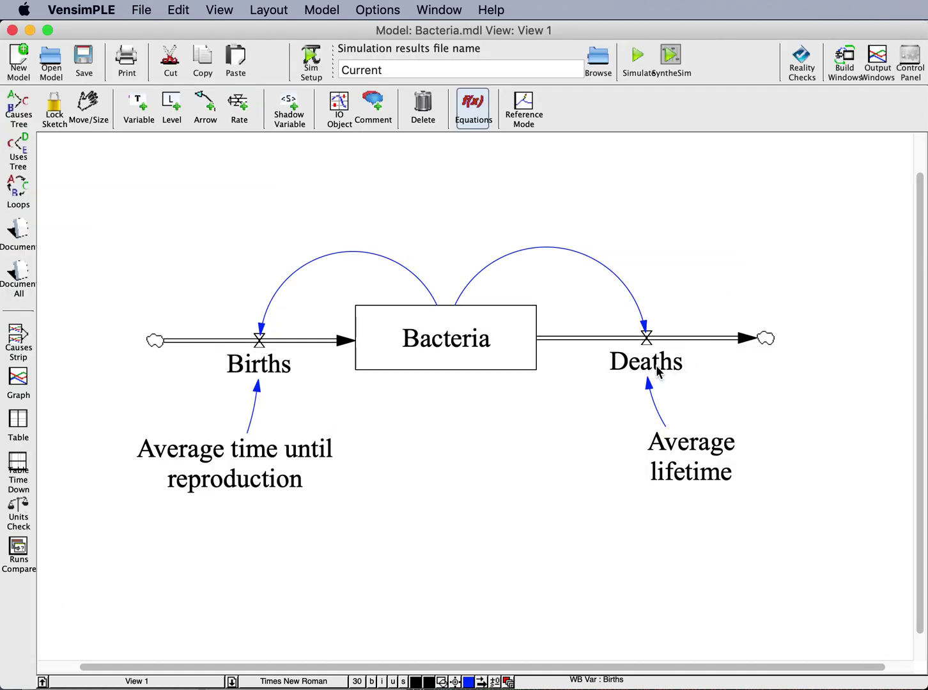
Step: Set Deaths' units to bacters/Minute and verify they match Bacteria/Average lifetime
left_click(655, 365)
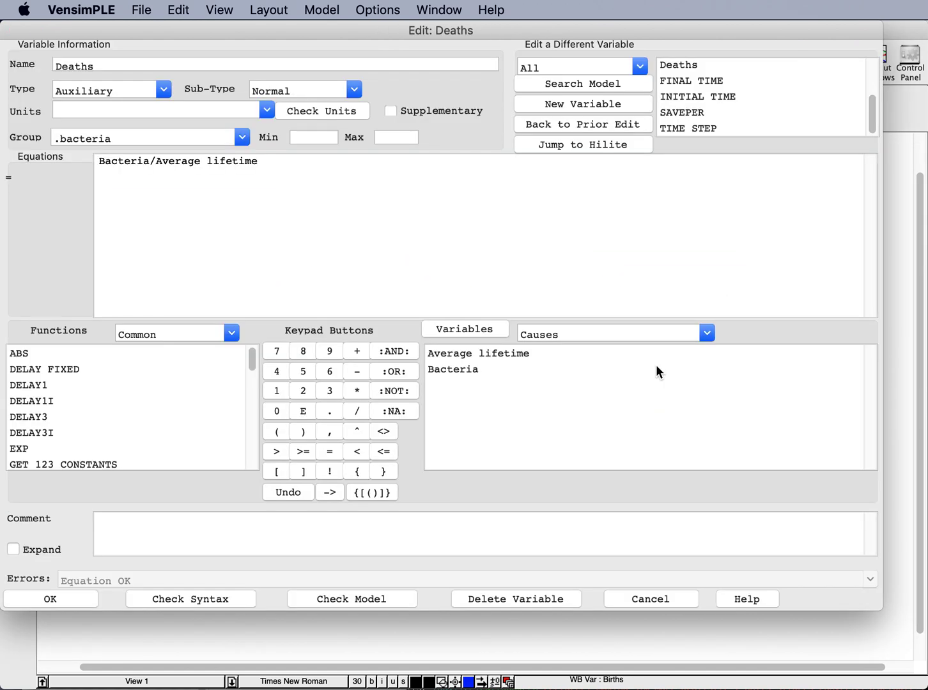
left_click(264, 111)
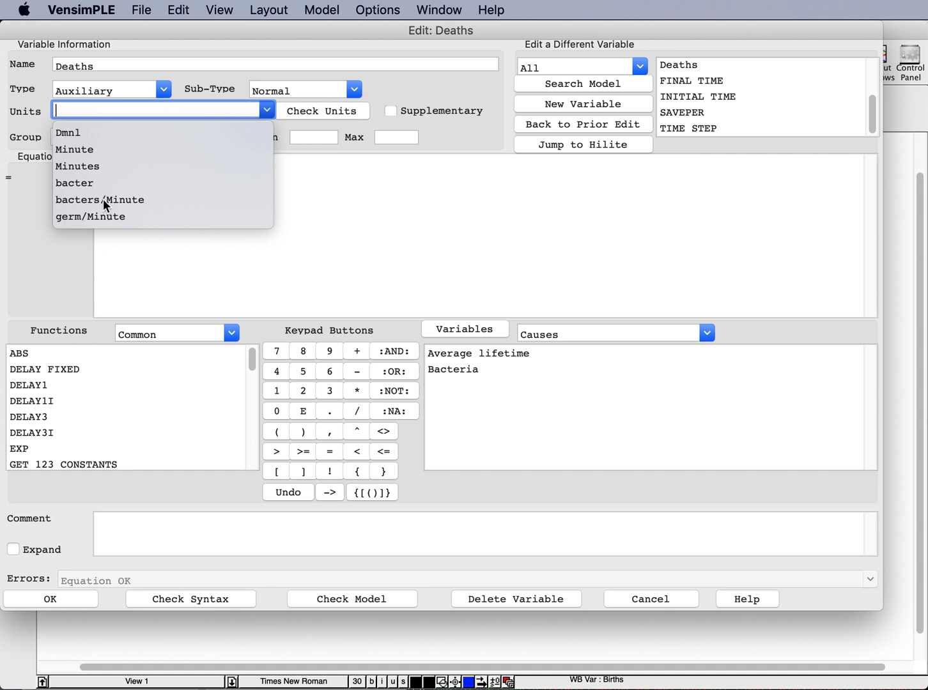
left_click(120, 200)
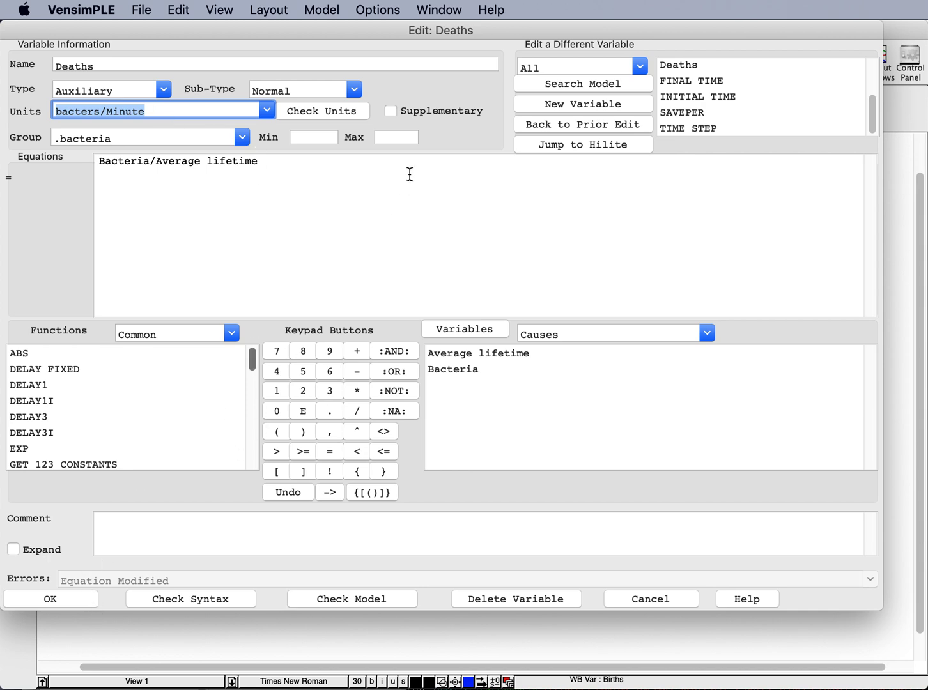
left_click(342, 113)
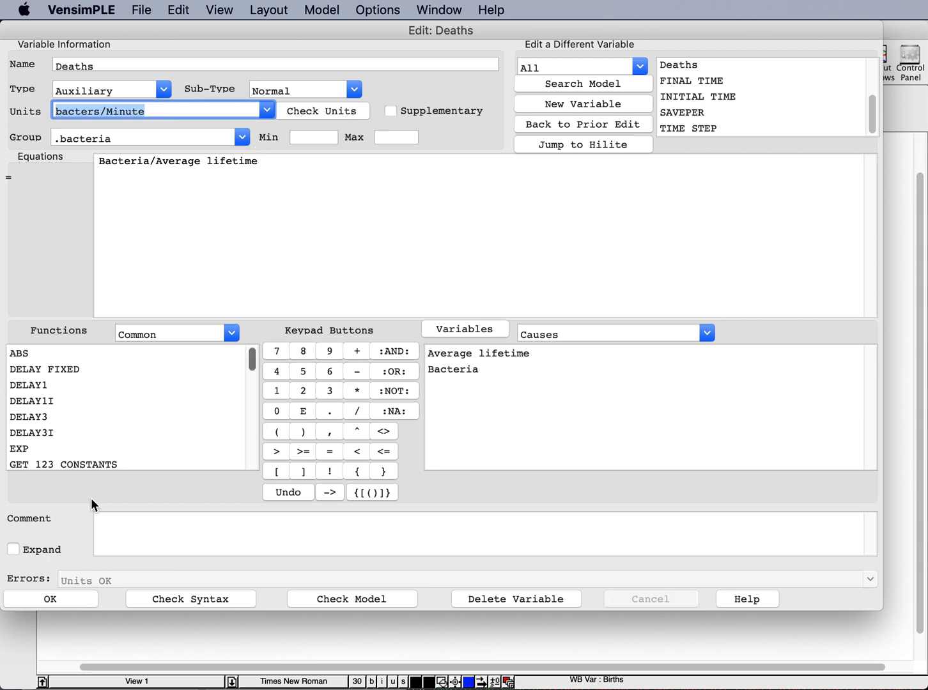
left_click(74, 598)
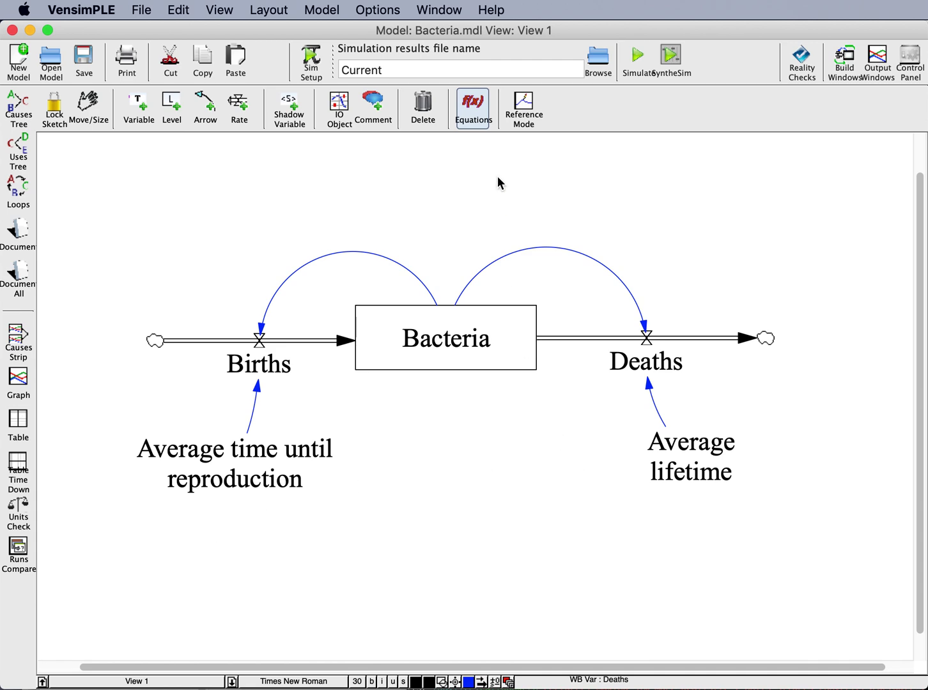
Step: Run Units Check on the whole model, then simulate, overwriting dataset Current
left_click(329, 9)
left_click(333, 72)
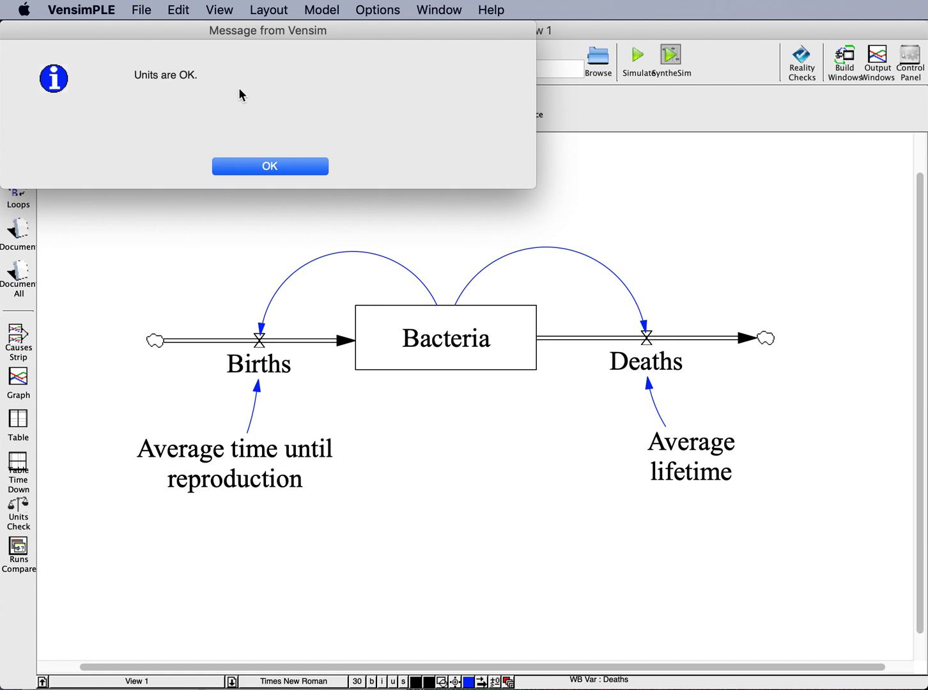
left_click(239, 168)
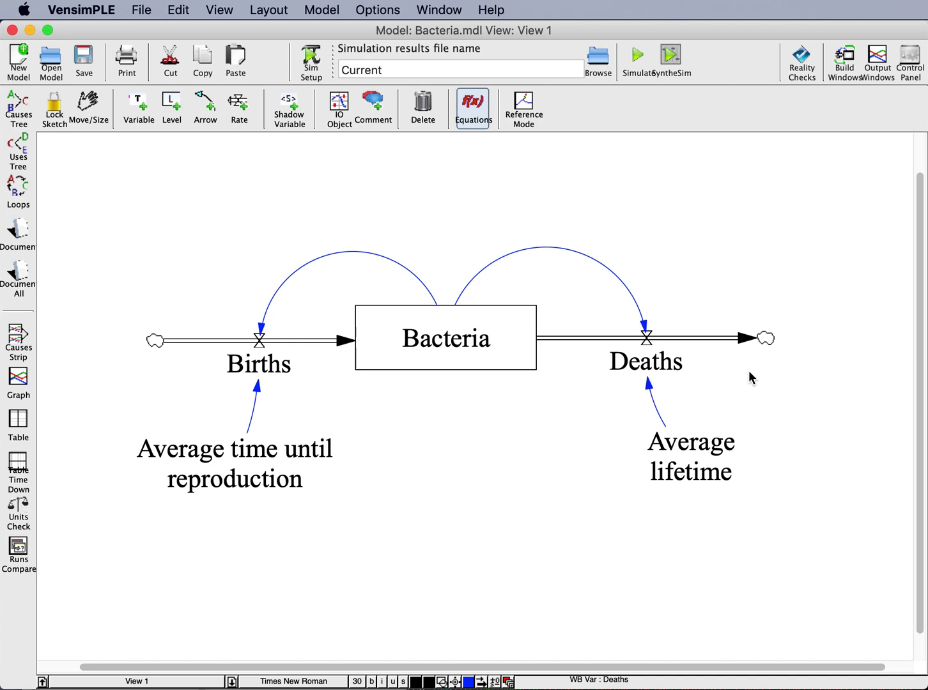
left_click(643, 58)
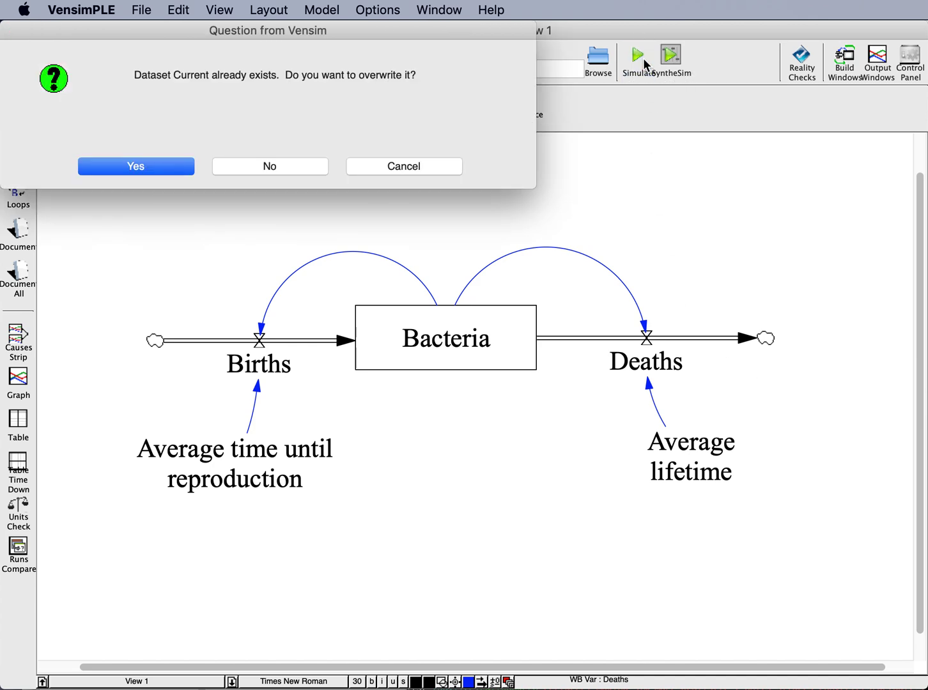
left_click(143, 165)
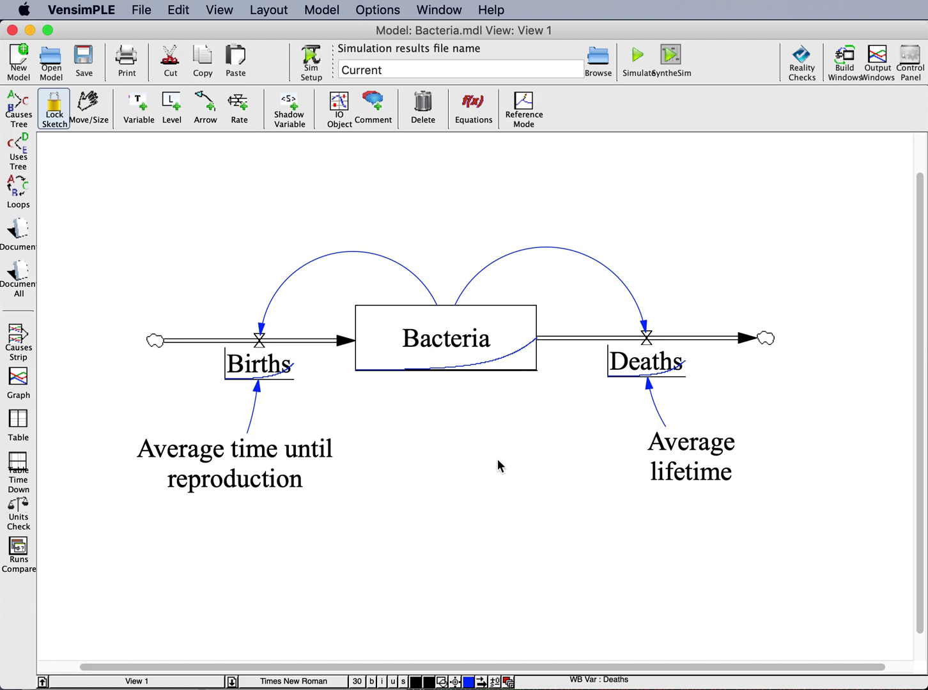
left_click(497, 308)
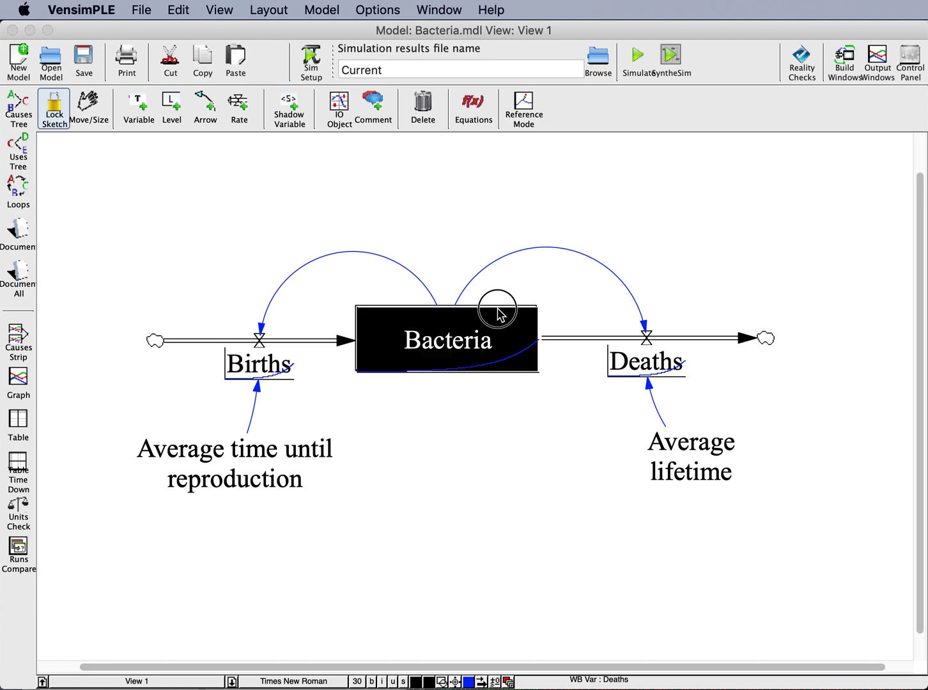
left_click(17, 377)
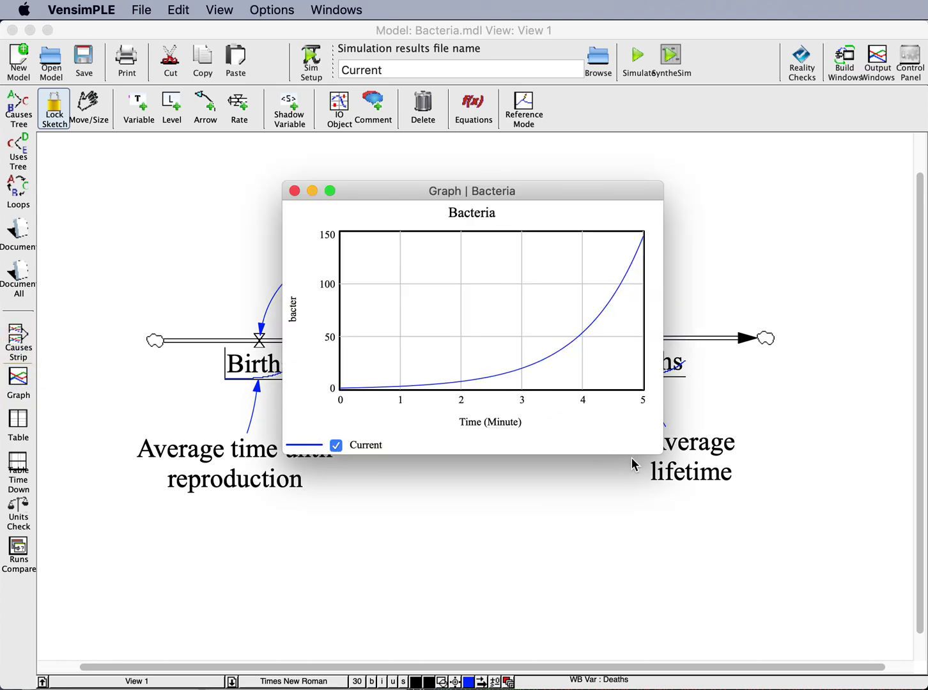
left_click_drag(662, 454, 826, 580)
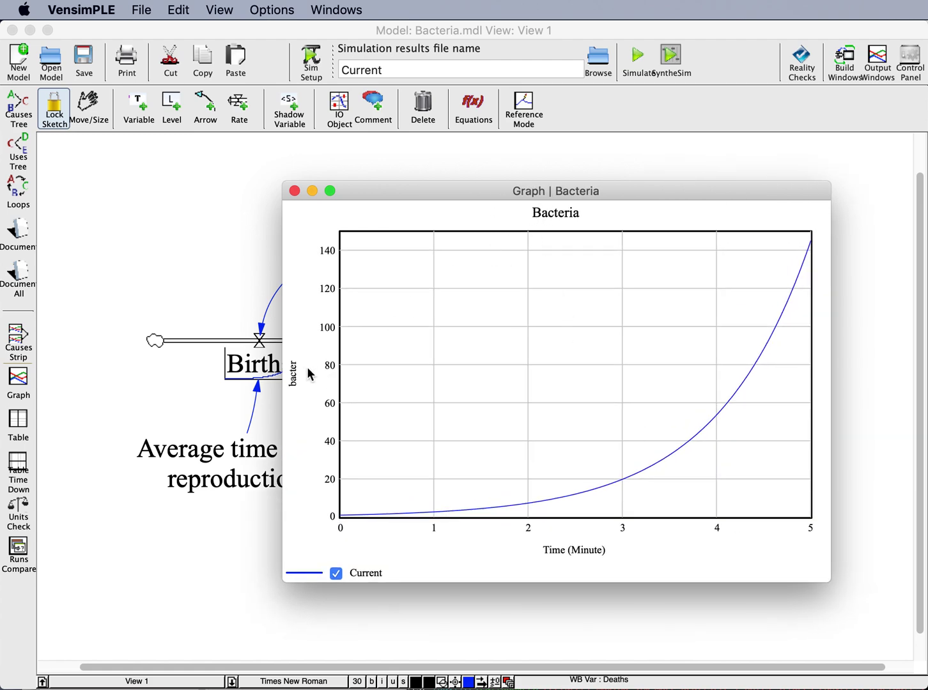
left_click(294, 191)
left_click(255, 368)
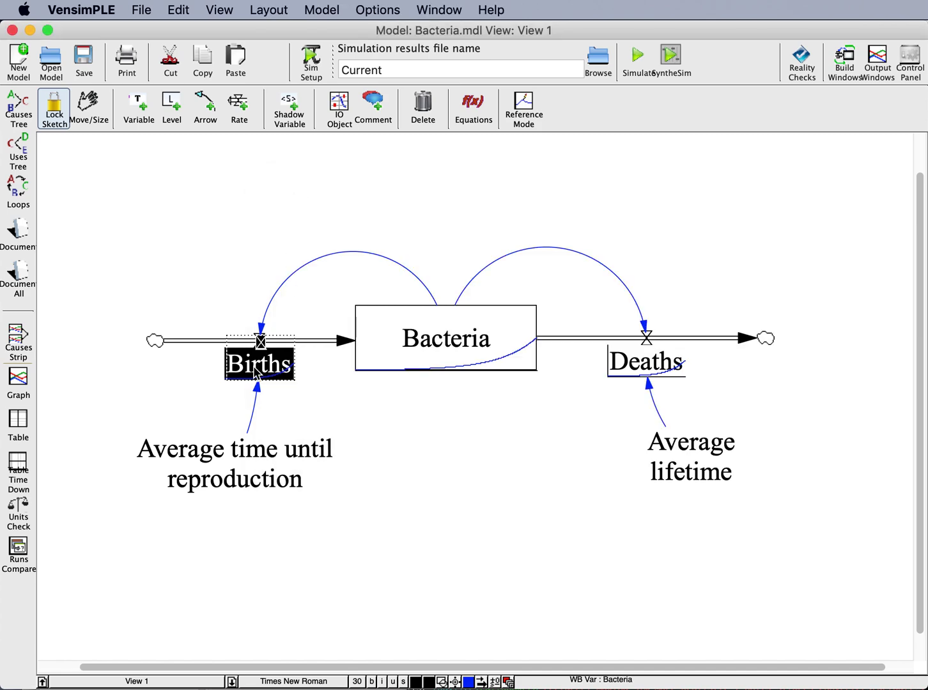
left_click(22, 378)
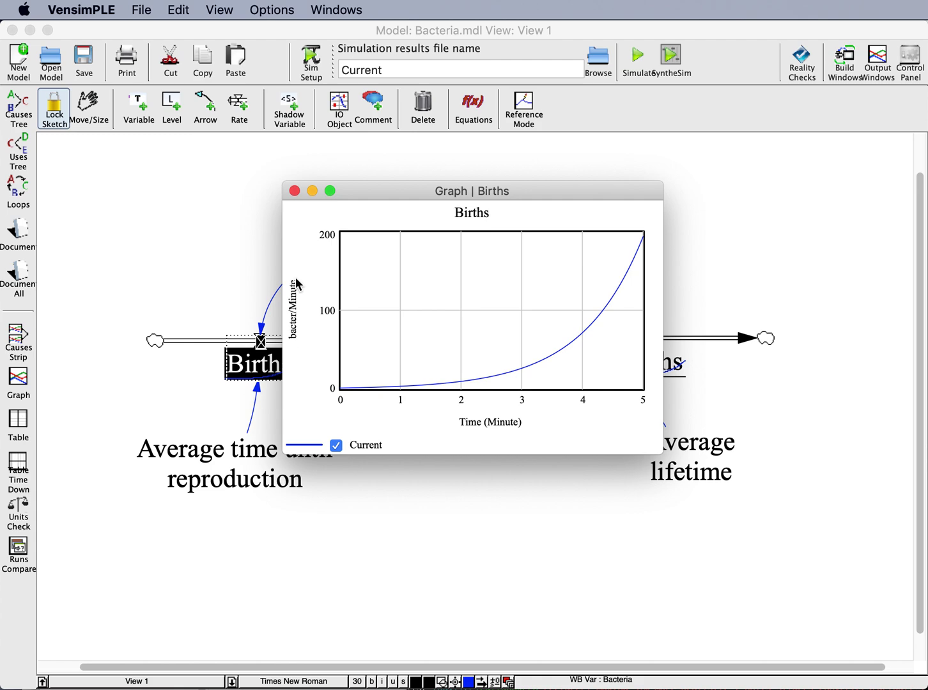
left_click(294, 191)
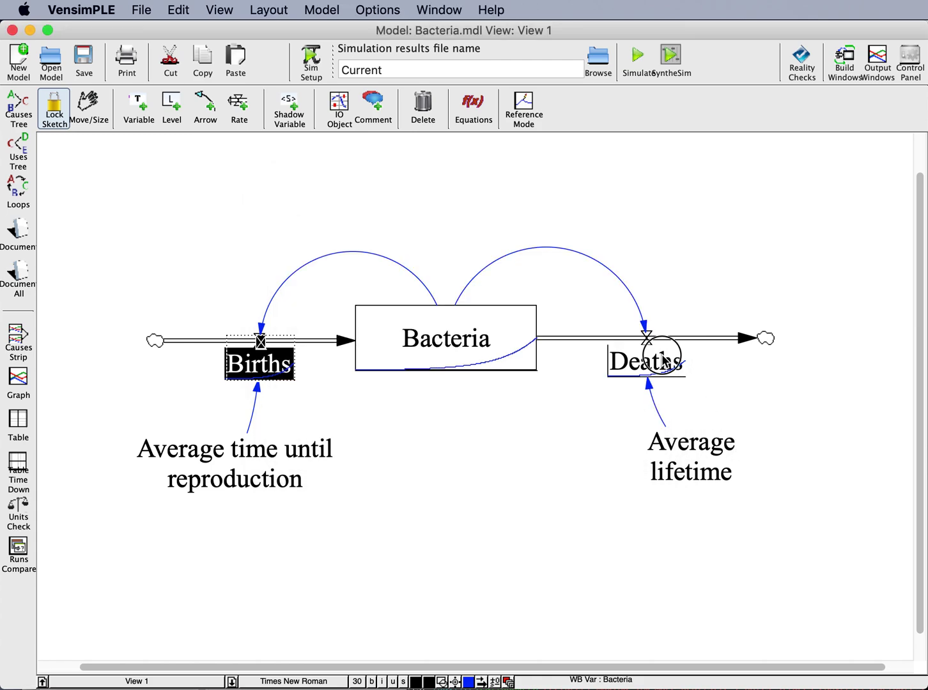
left_click(611, 361)
left_click(22, 378)
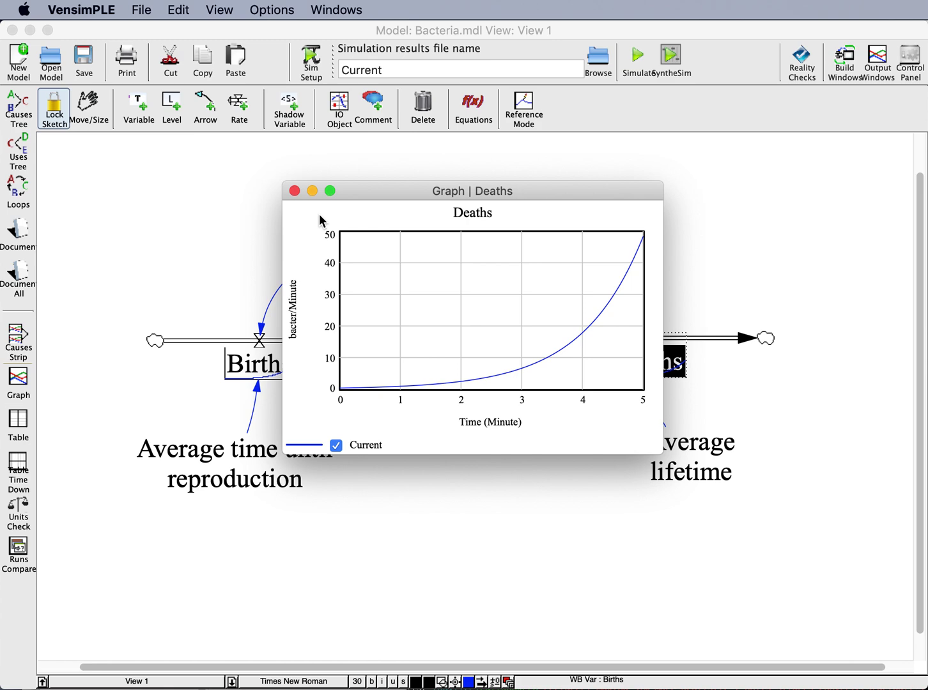
left_click(294, 191)
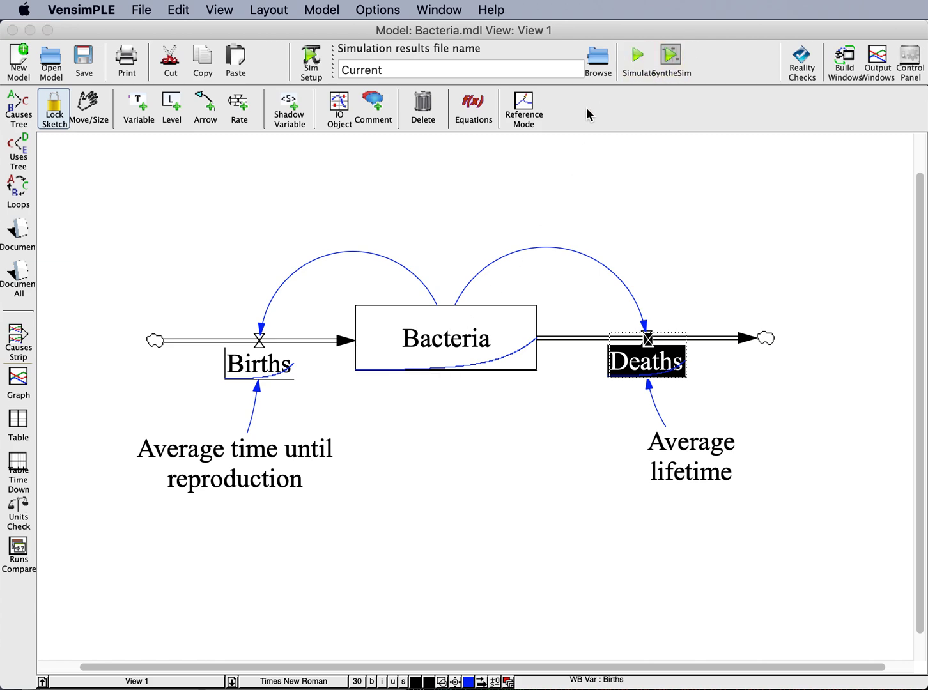
Step: Open the Bacteria stock's equation to review its Births-Deaths integration, initial value 1, units bacter
mouse_move(442, 342)
left_click(480, 116)
left_click(445, 347)
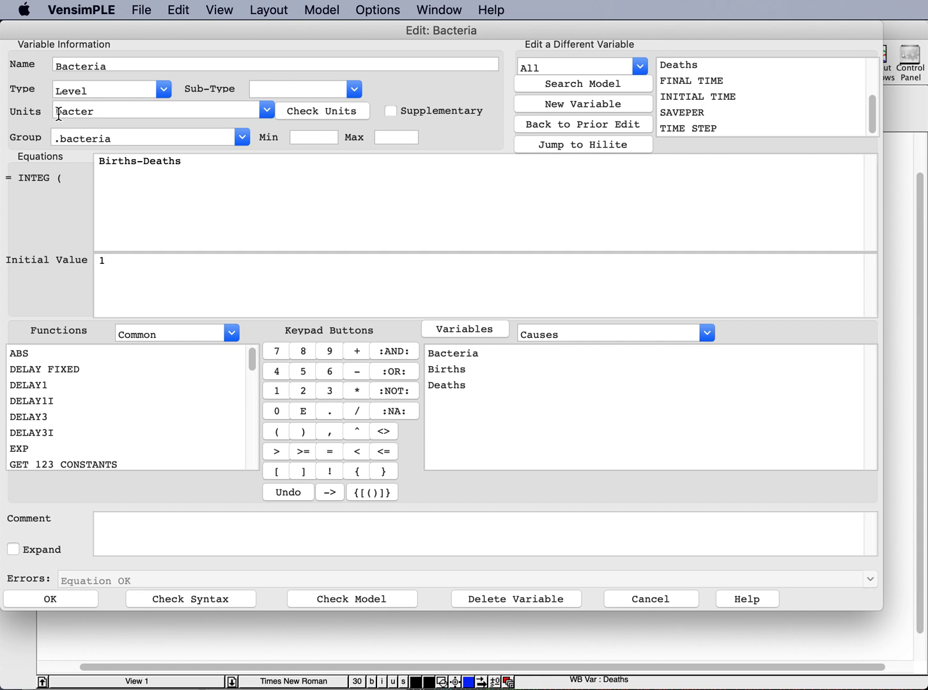
Step: Close the Bacteria equation and view the Model Settings unit synonyms, including bacter, bacters, bacteria
left_click(78, 601)
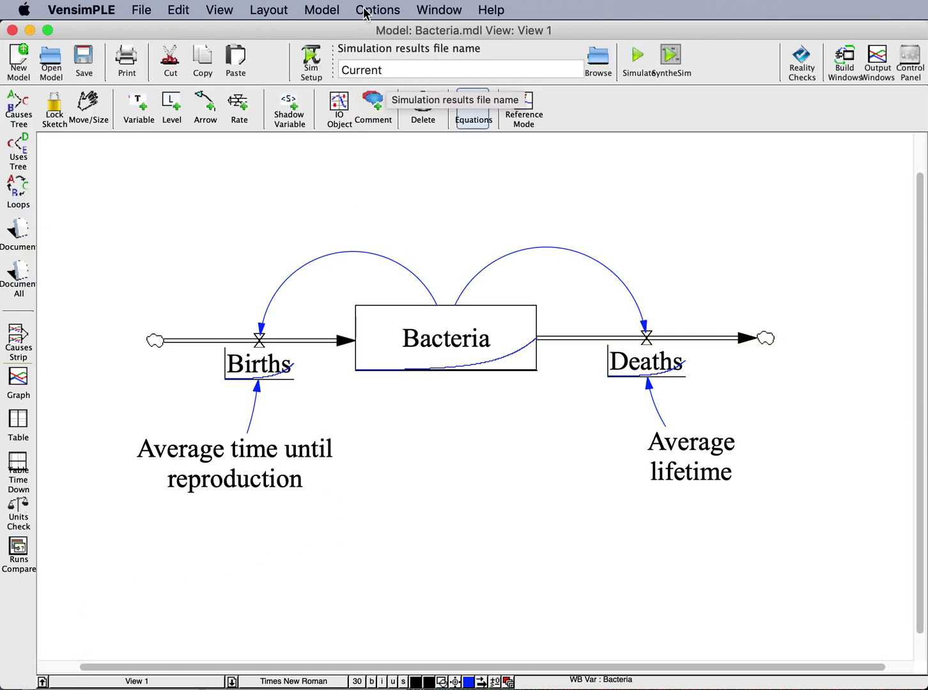
left_click(321, 10)
left_click(337, 32)
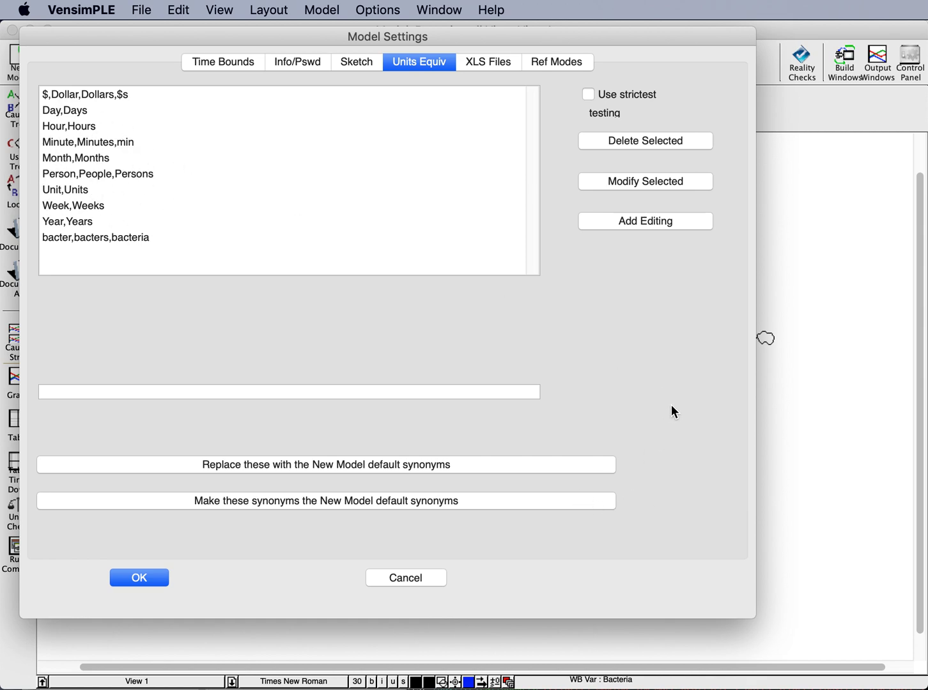
Step: Close Model Settings to return to the Bacteria diagram with Births and Deaths
left_click(158, 578)
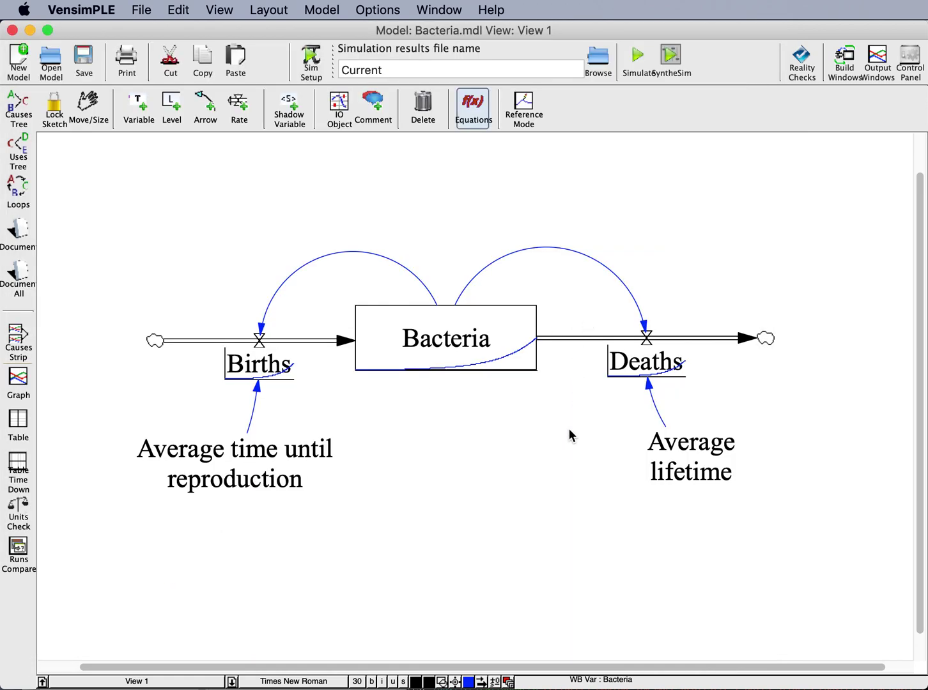